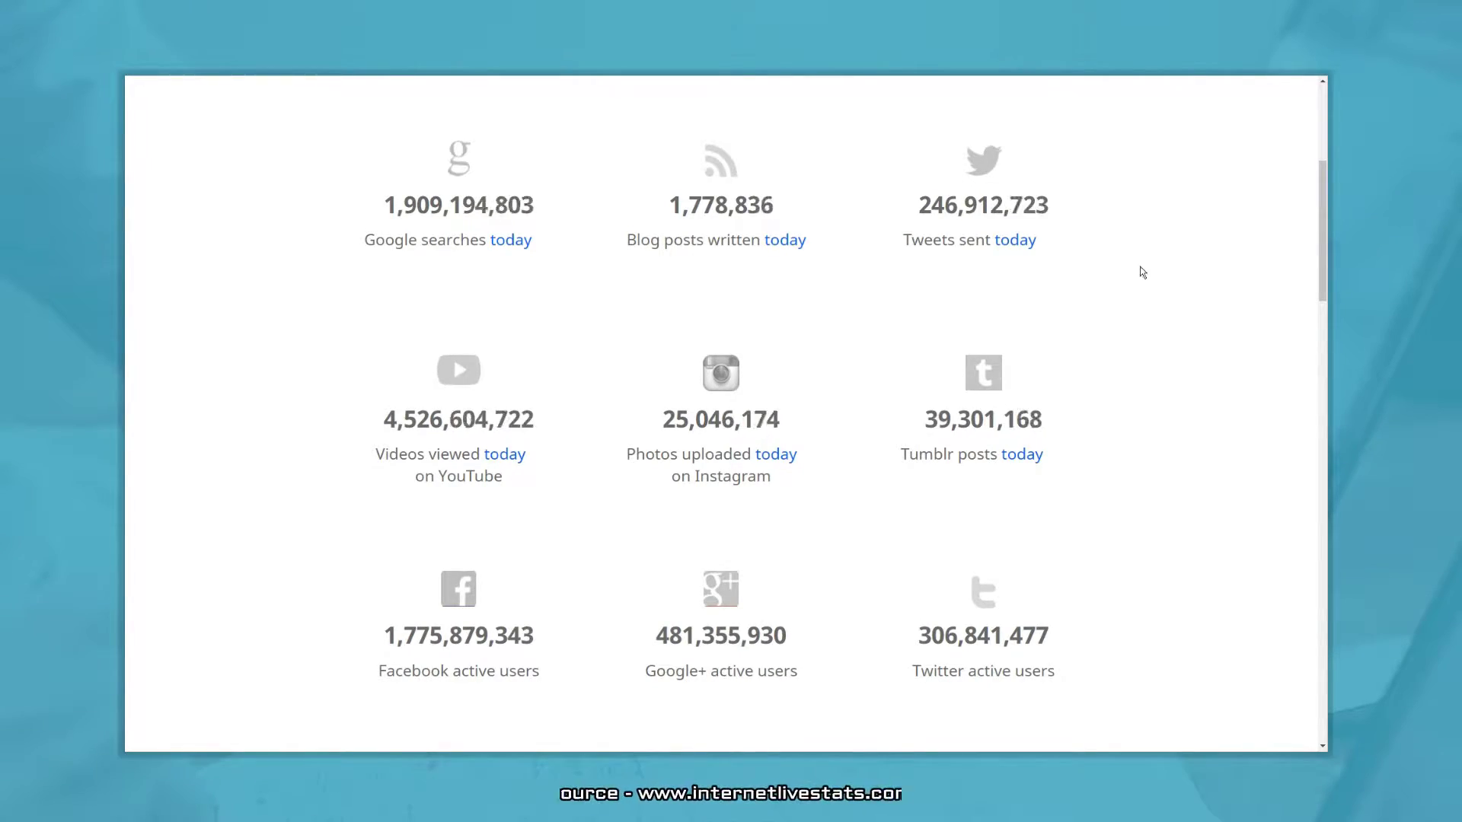
Install and activate the Revive Old Post plugin
mouse_move(999, 238)
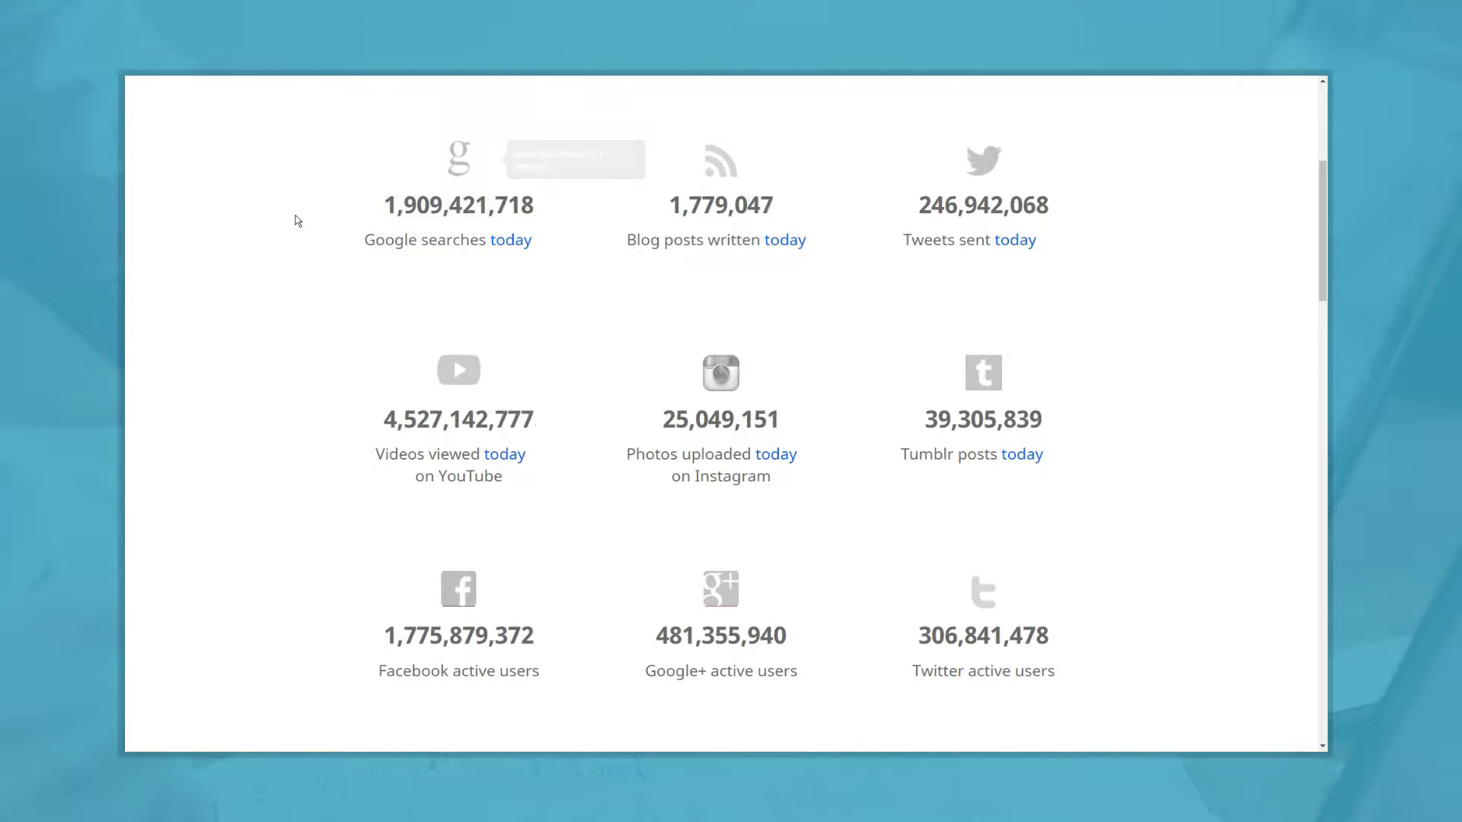
mouse_move(408, 369)
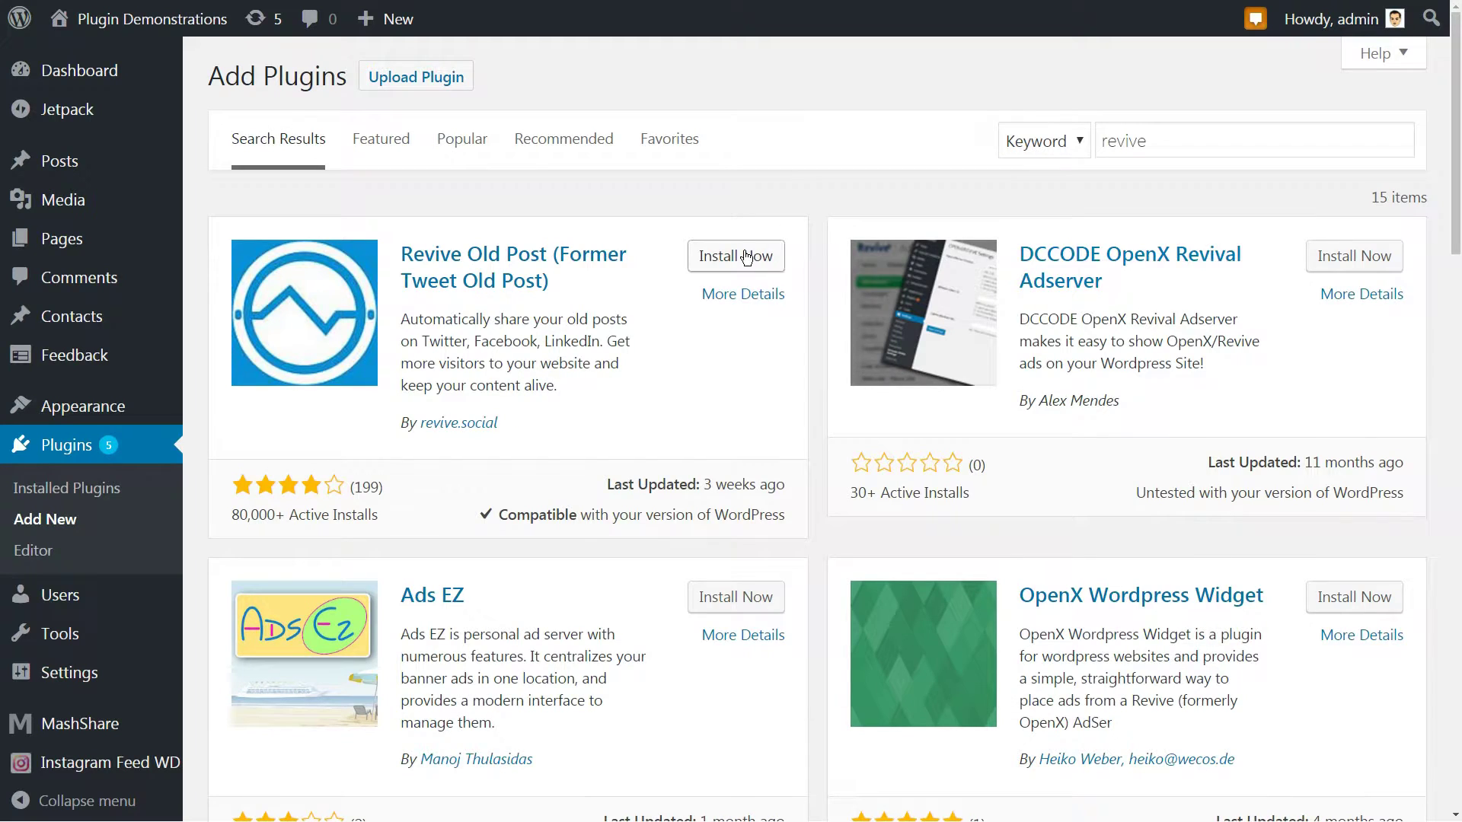
left_click(754, 256)
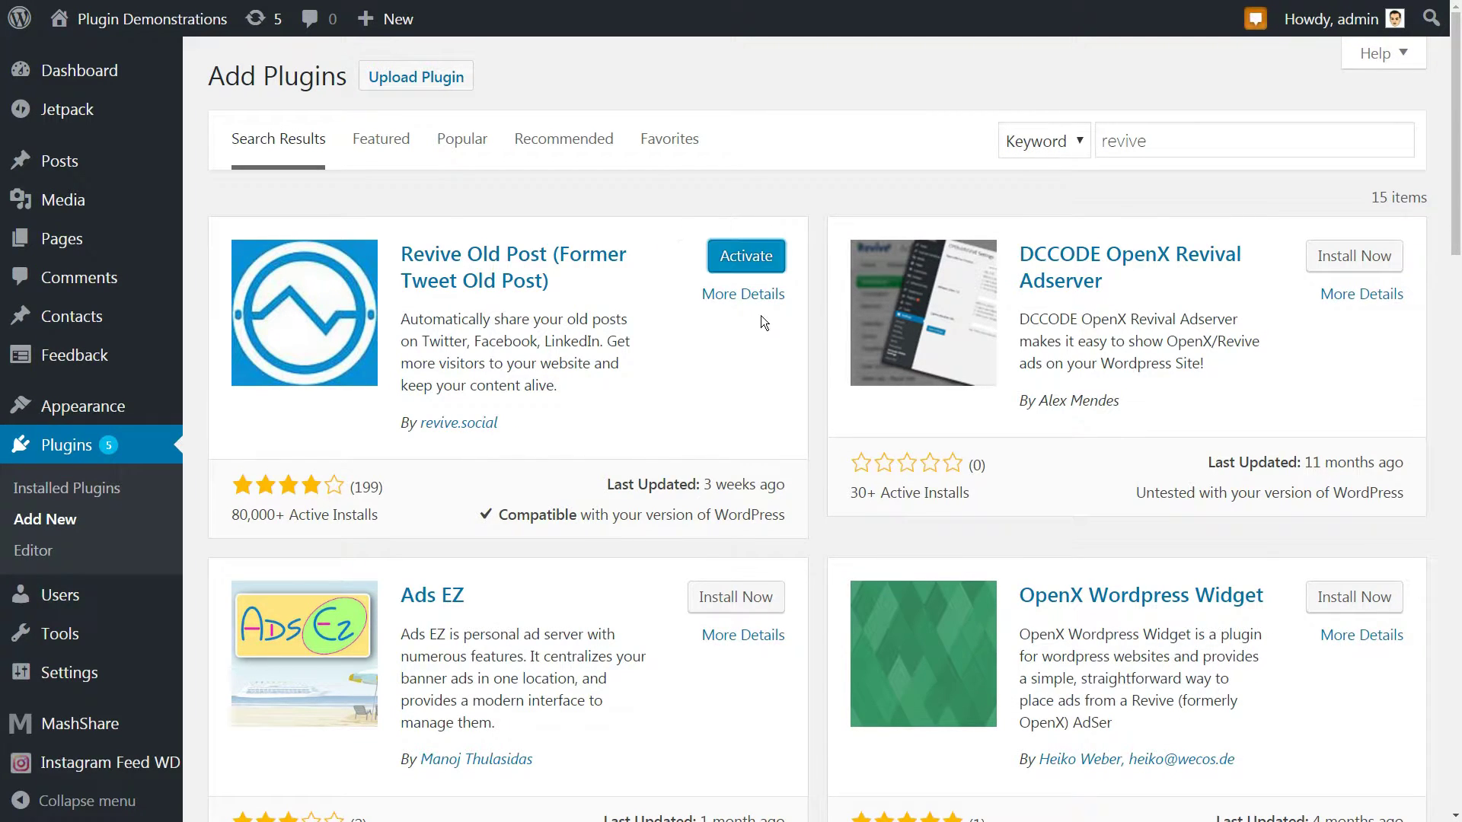
left_click(758, 261)
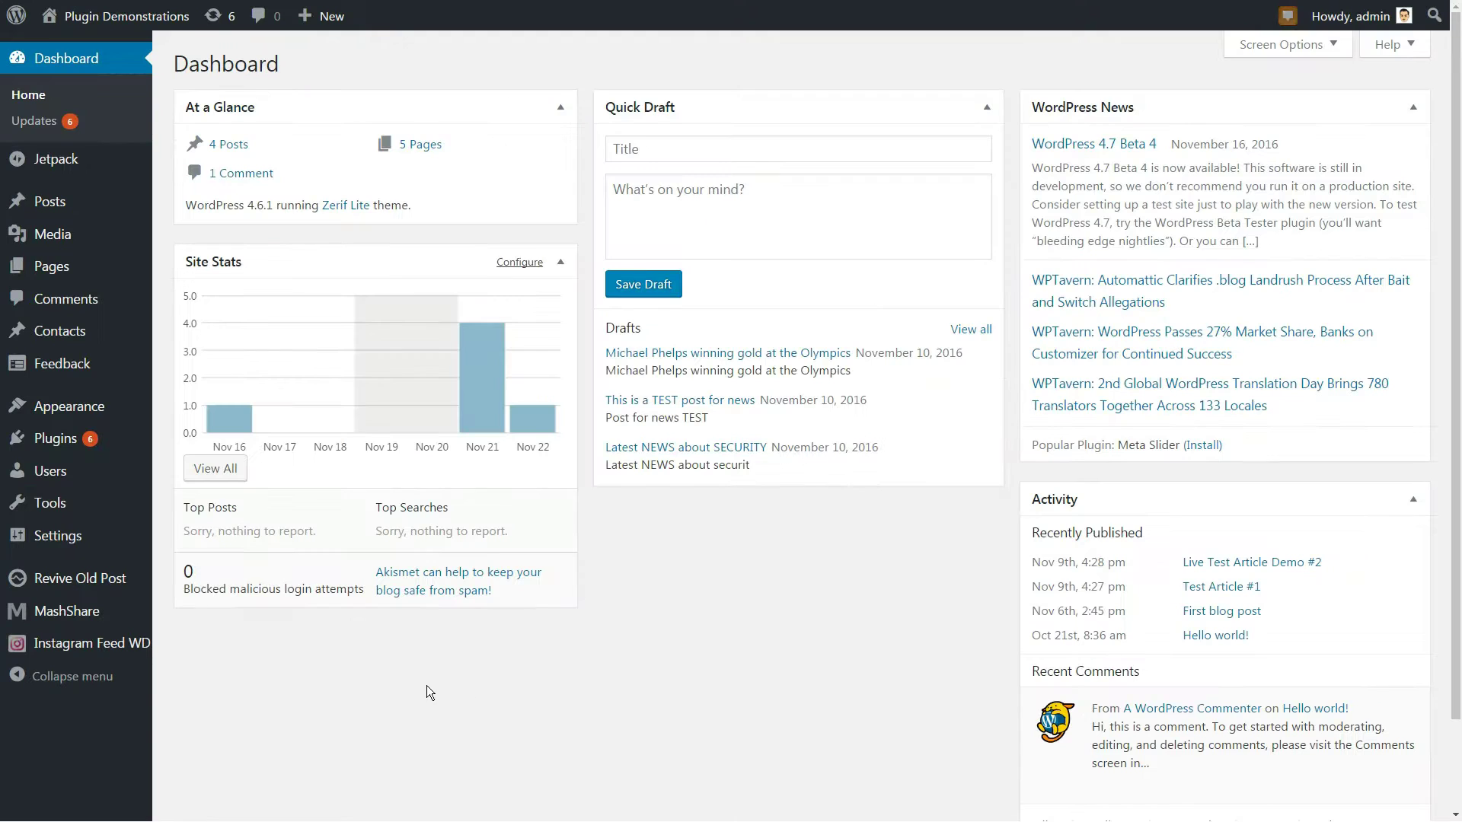
Open the Revive Old Post settings page, zoomed in to 150%
mouse_move(121, 579)
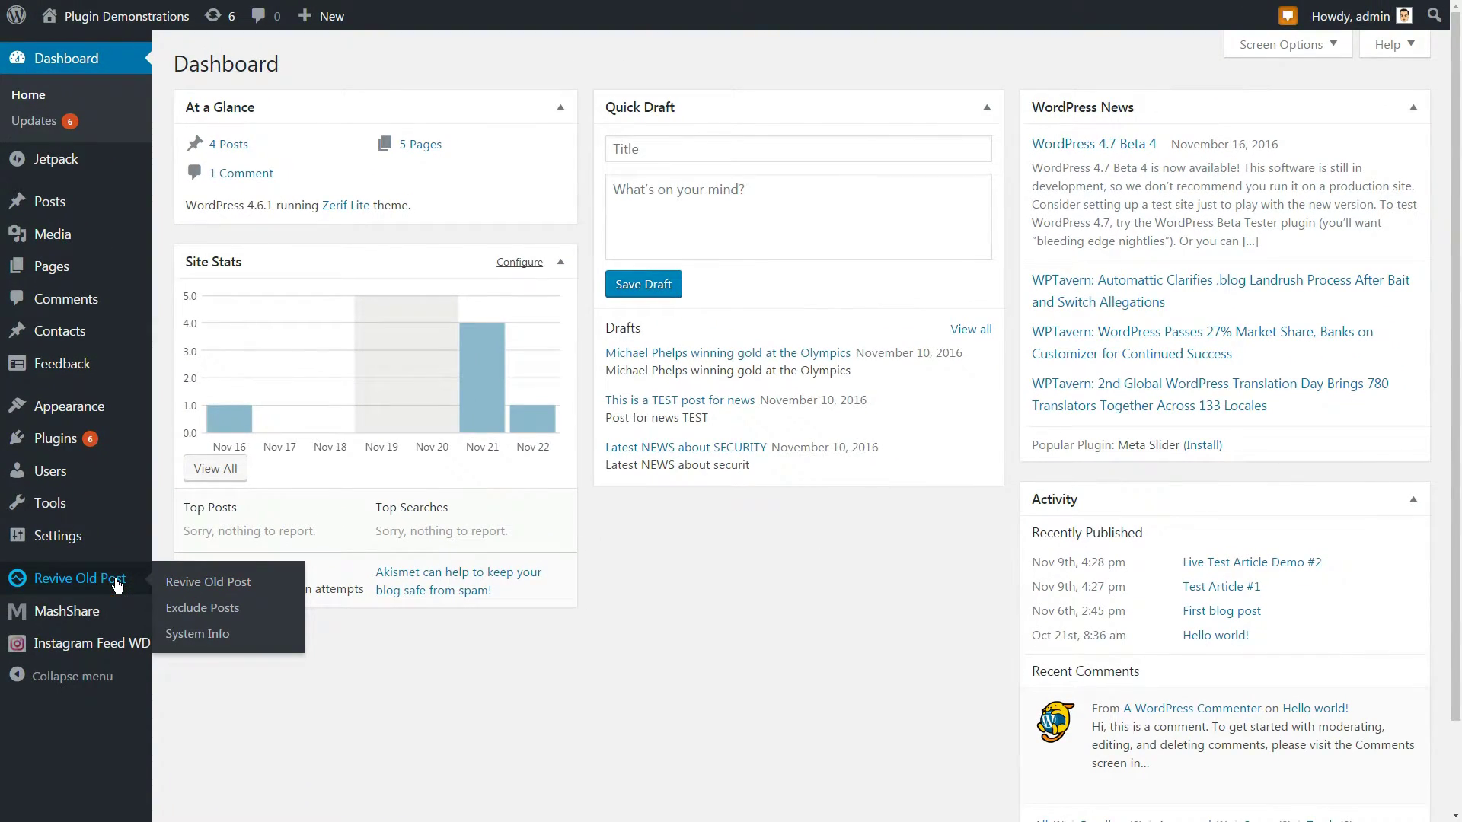
left_click(118, 583)
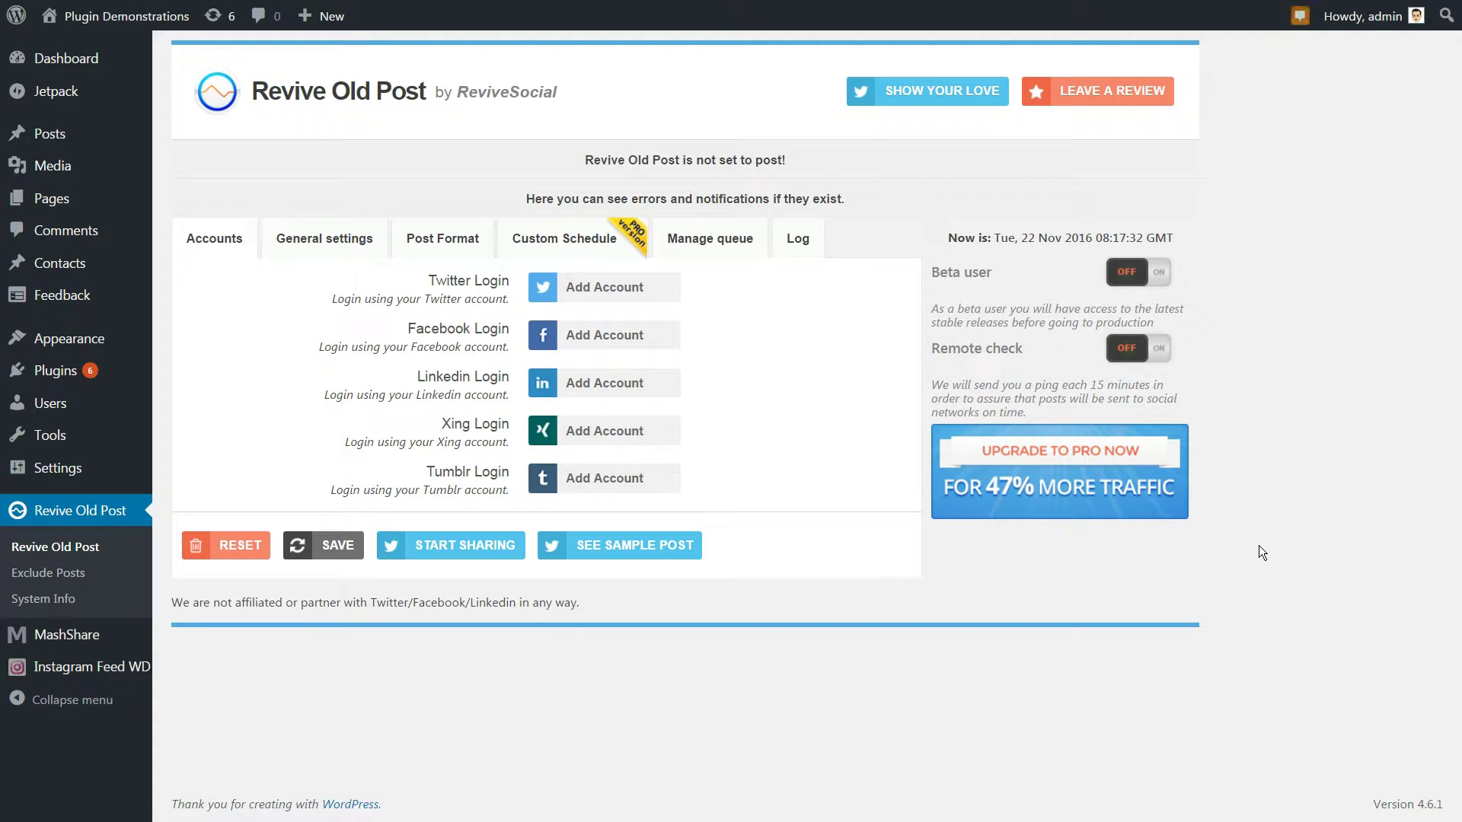
key("ctrl+plus")
key("ctrl+plus")
key("ctrl+plus")
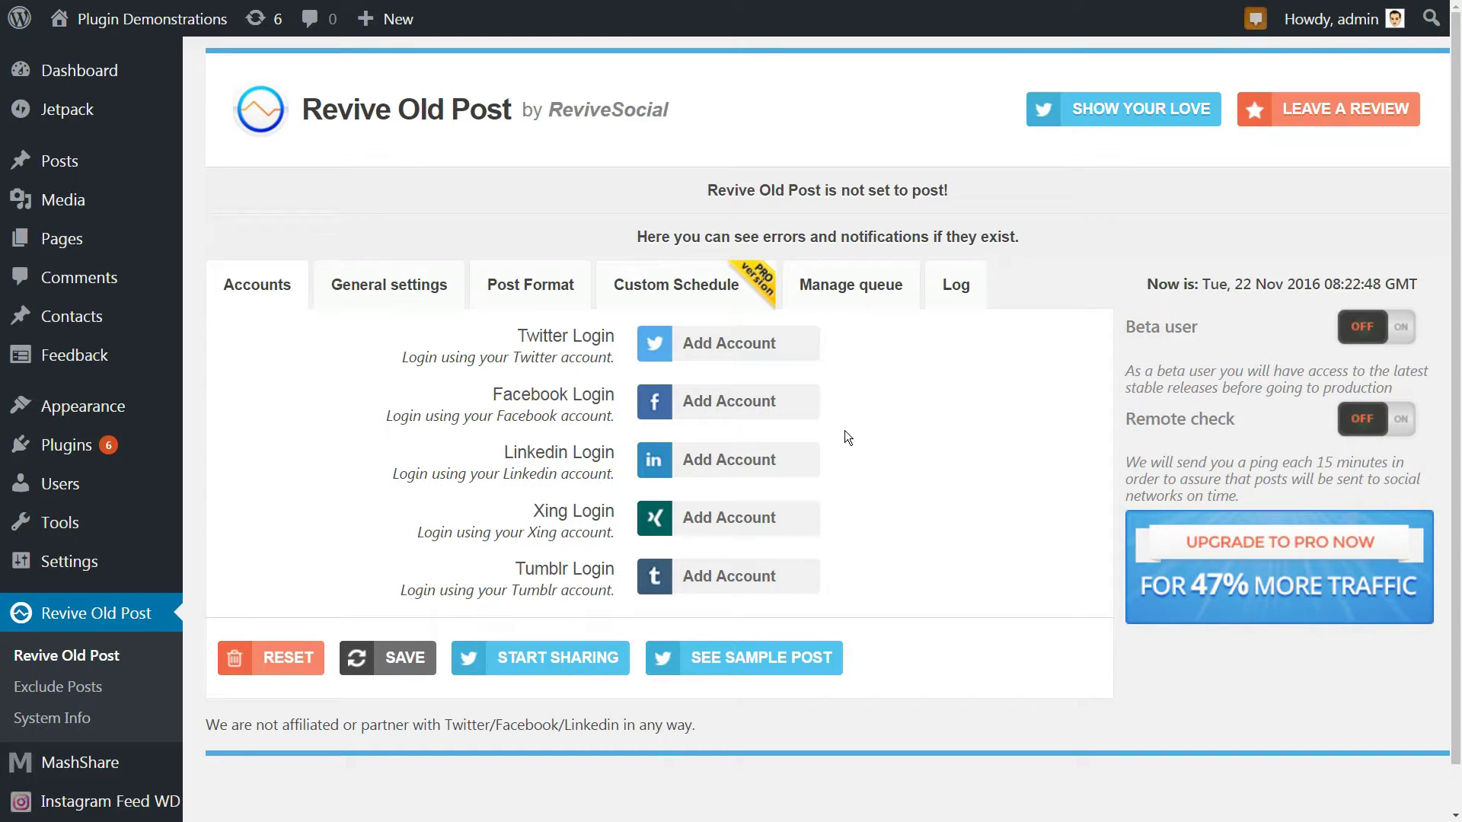
Check the General settings: 8-hour interval, 30-day minimum age, one post per share, re-sharing on
left_click(392, 289)
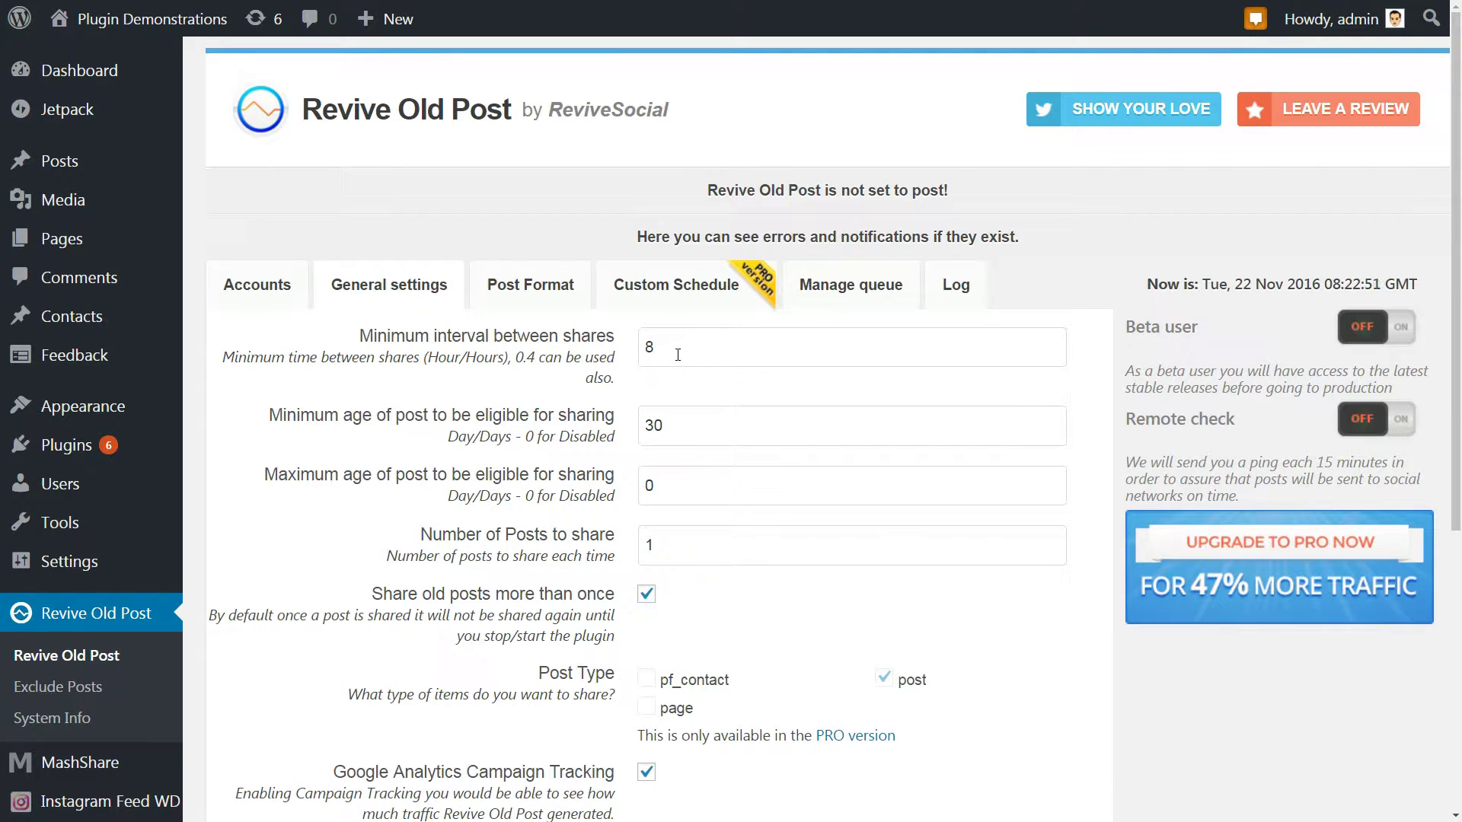
left_click_drag(679, 352, 646, 352)
left_click(648, 347)
left_click(646, 485)
left_click(648, 545)
left_click(645, 597)
left_click(647, 597)
left_click_drag(1456, 434, 1456, 694)
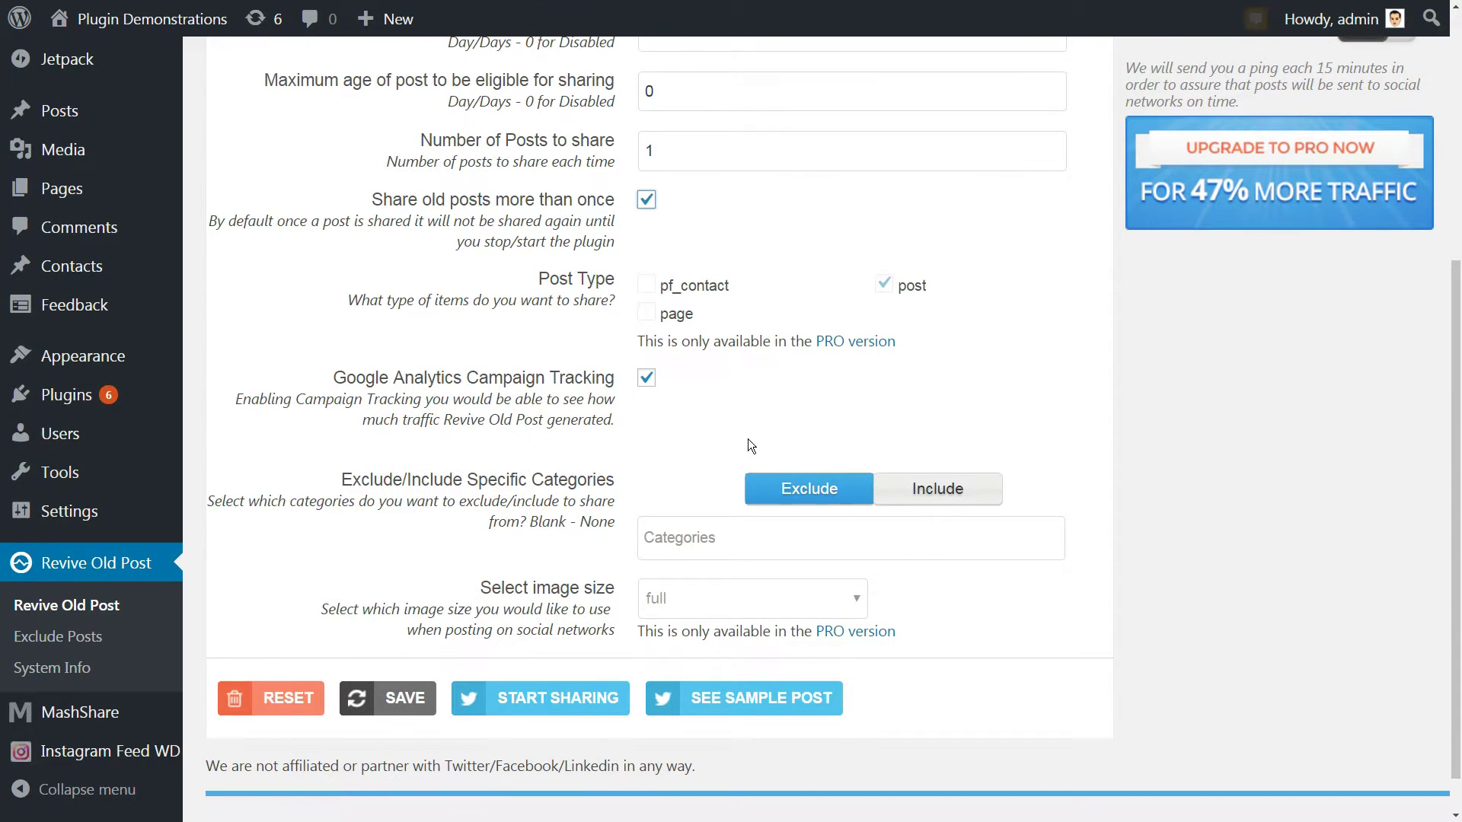
Keep Google Analytics campaign tracking on, exclude no categories, and save the General settings
left_click(648, 378)
left_click(648, 378)
left_click(667, 539)
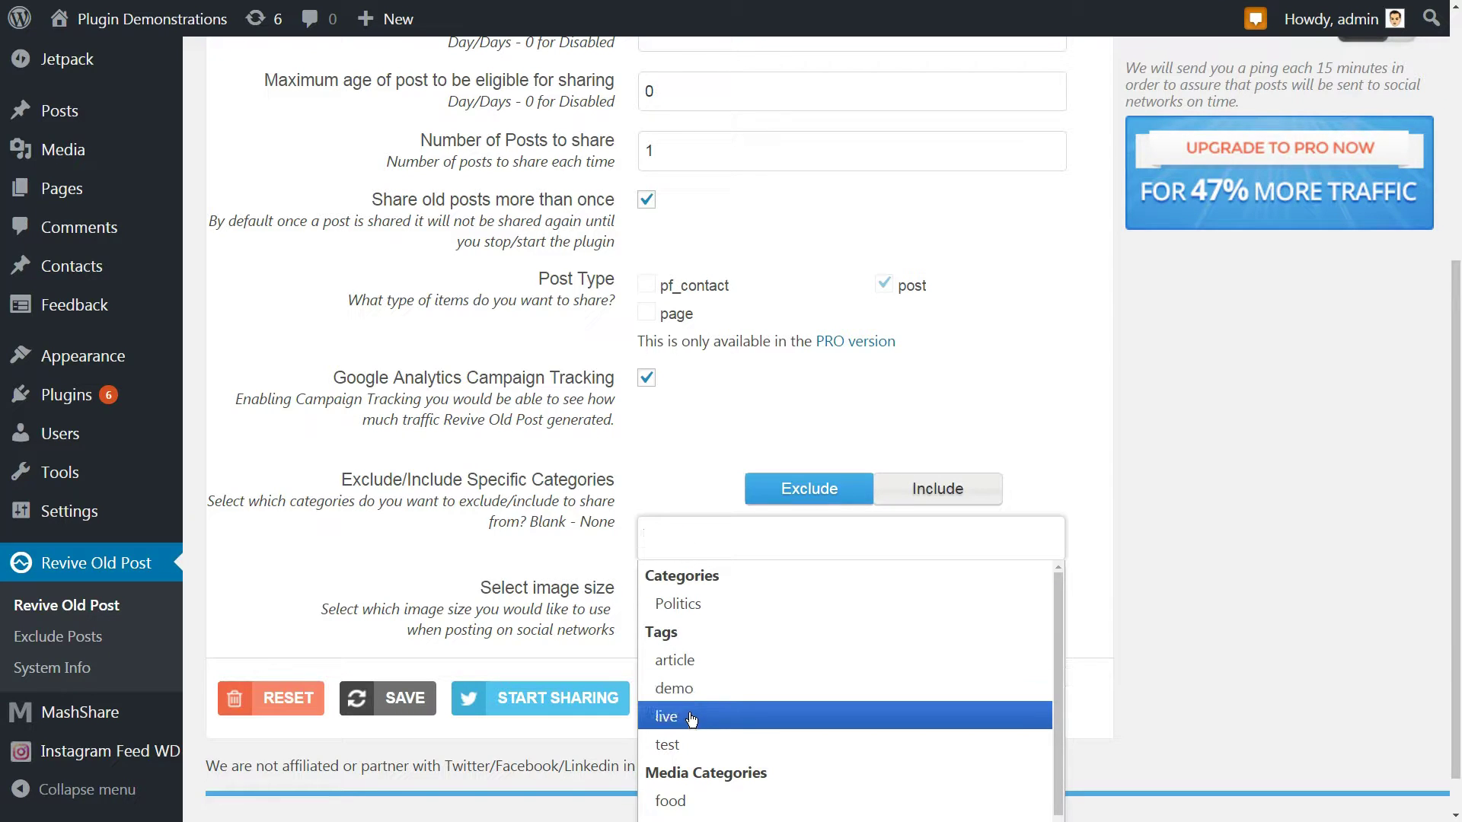
left_click(1159, 498)
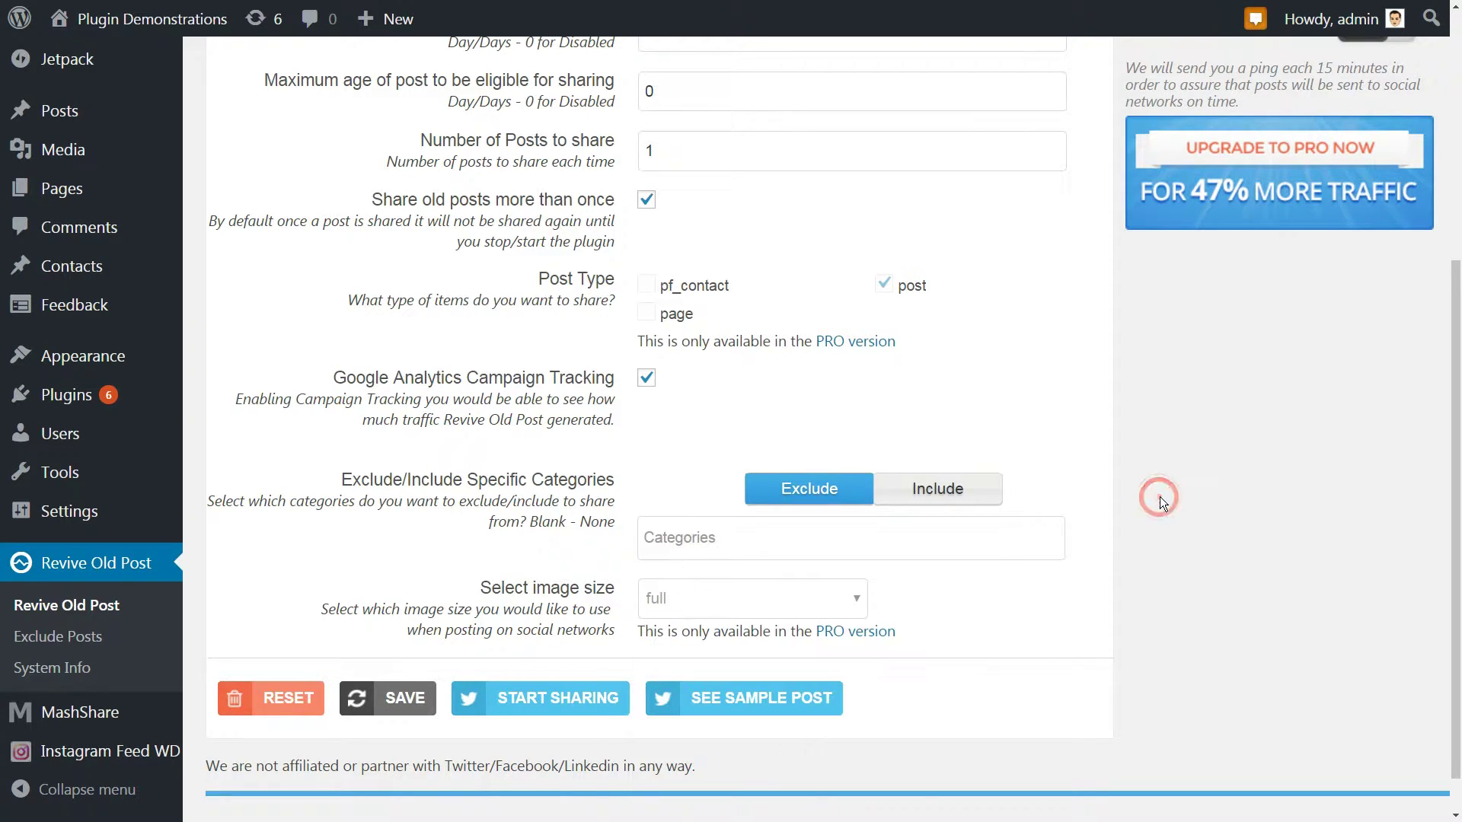
scroll(1158, 498, "down", 1)
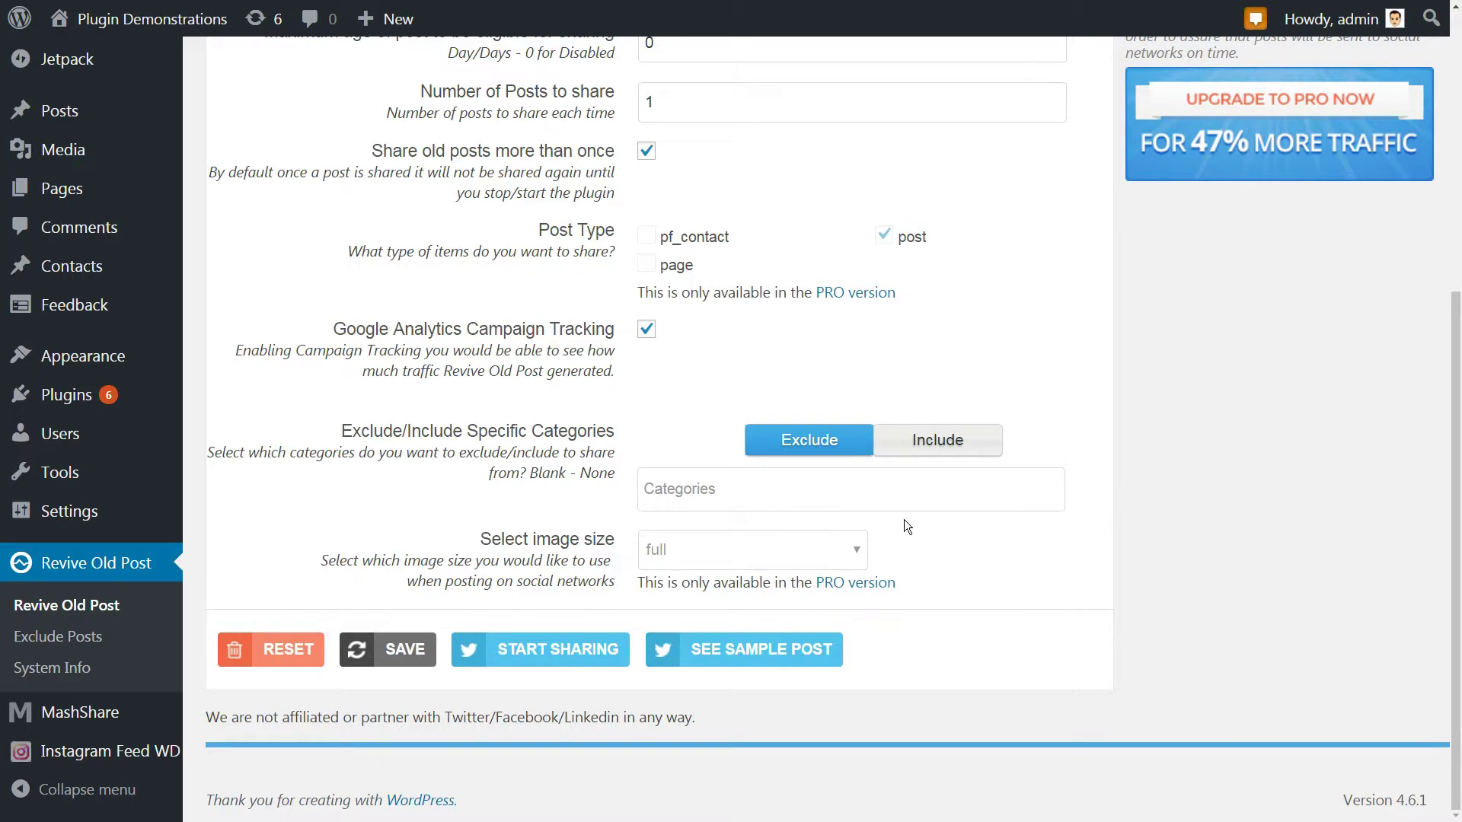
left_click(721, 492)
left_click(1093, 458)
left_click(390, 659)
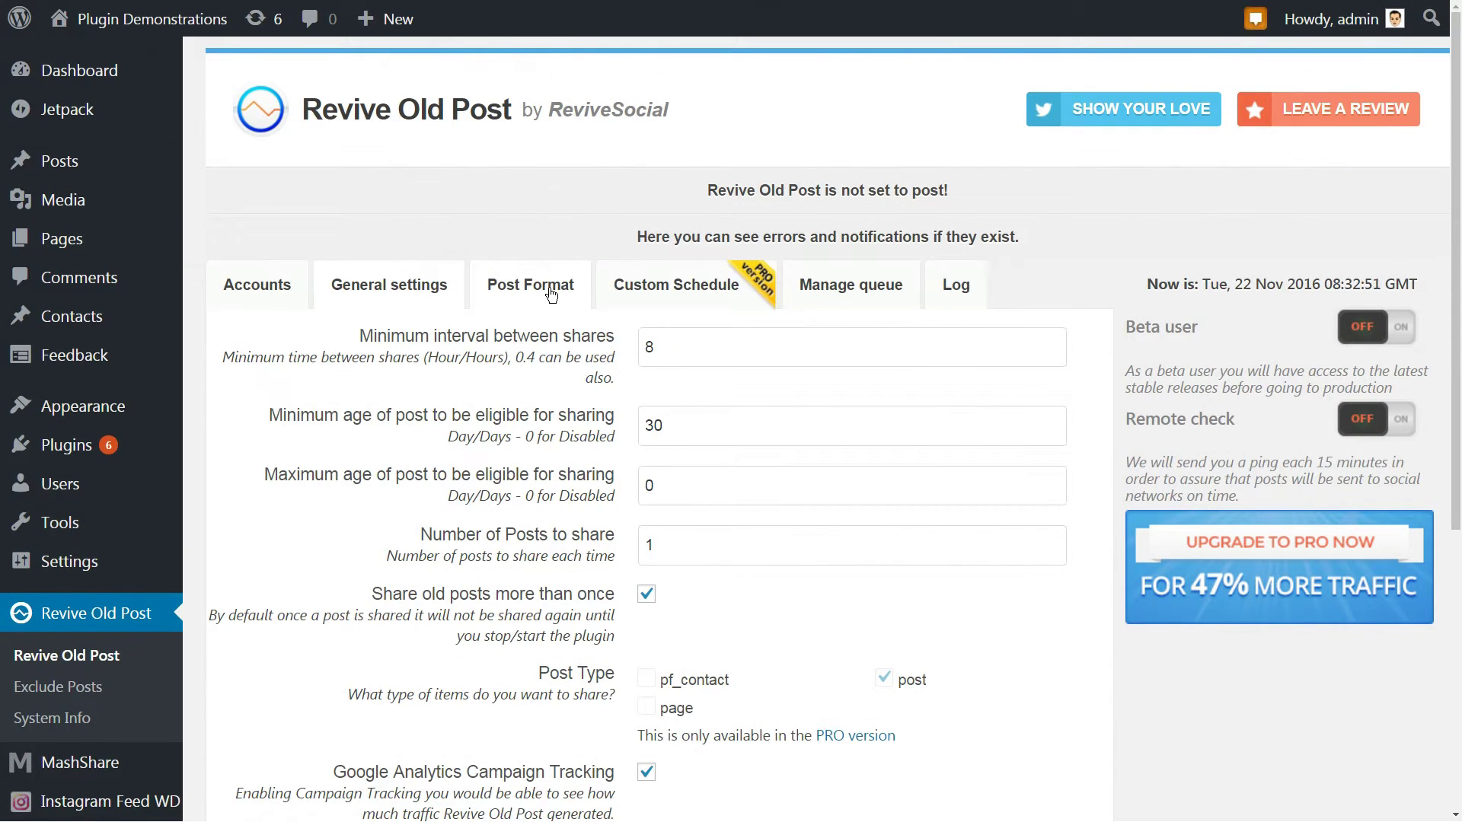
In Post Format, keep Title Only content at 140 length with an empty custom field
left_click(552, 295)
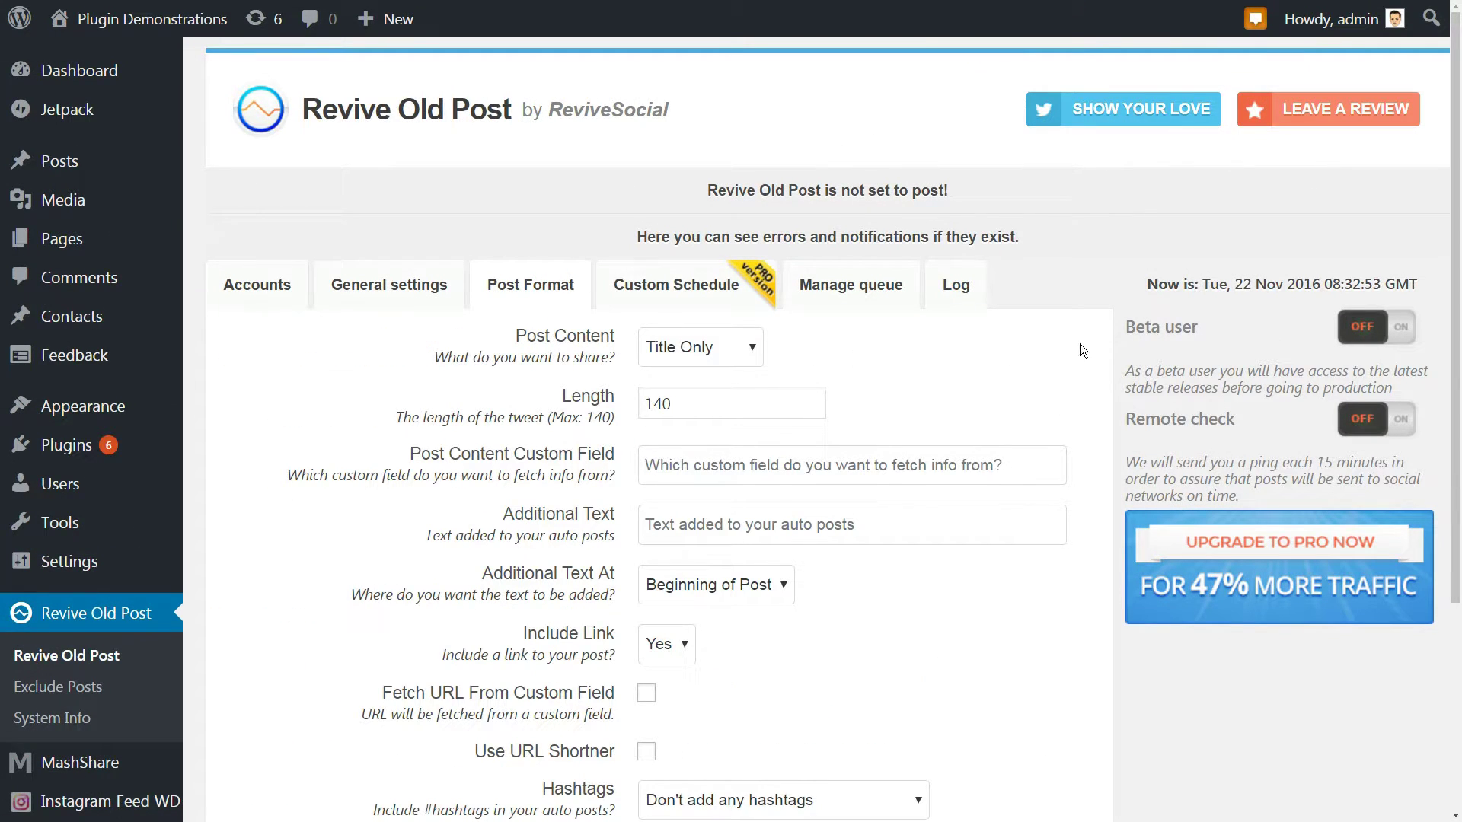
left_click_drag(1456, 215, 1458, 366)
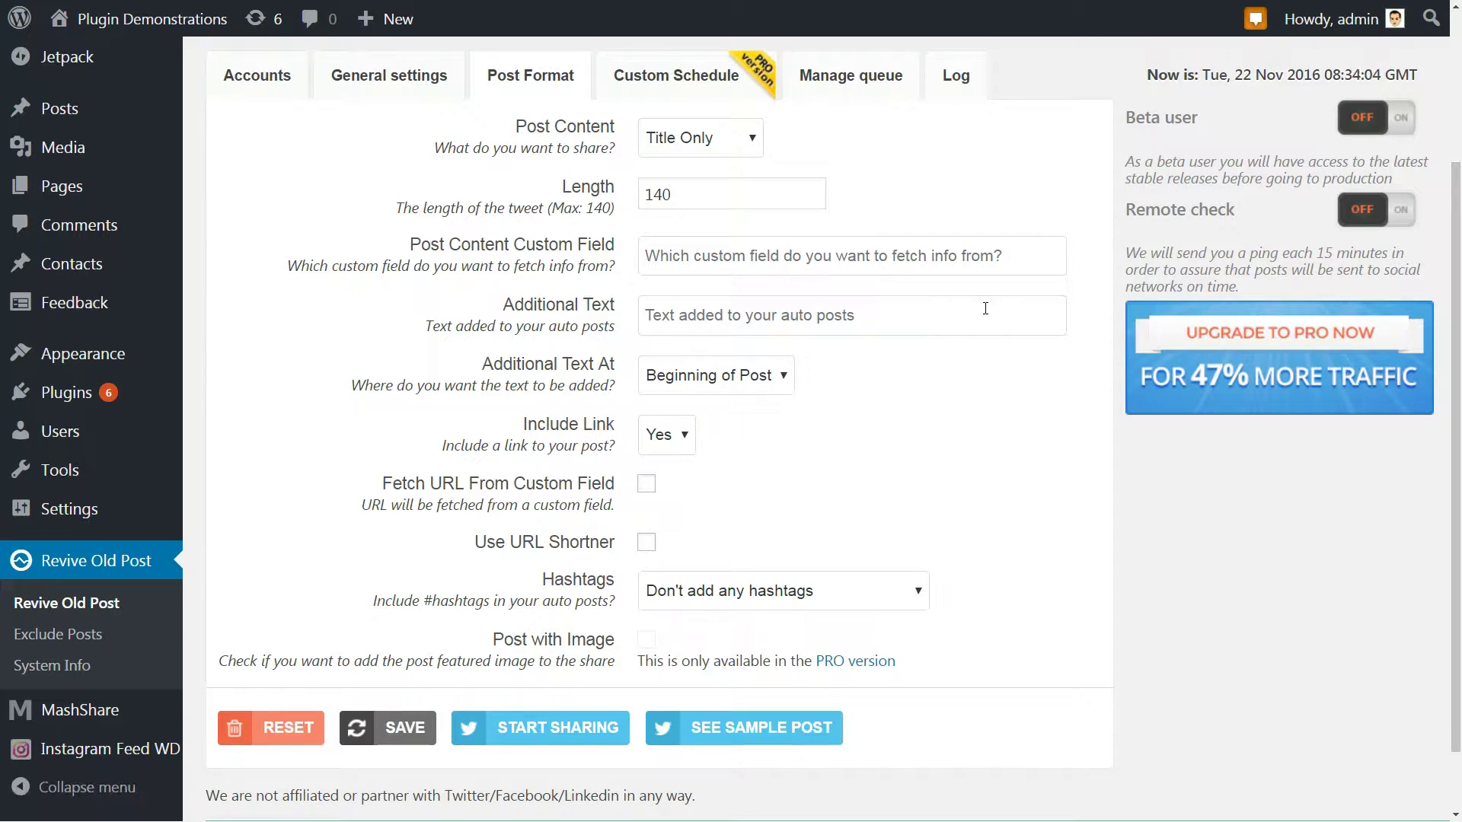
left_click(760, 140)
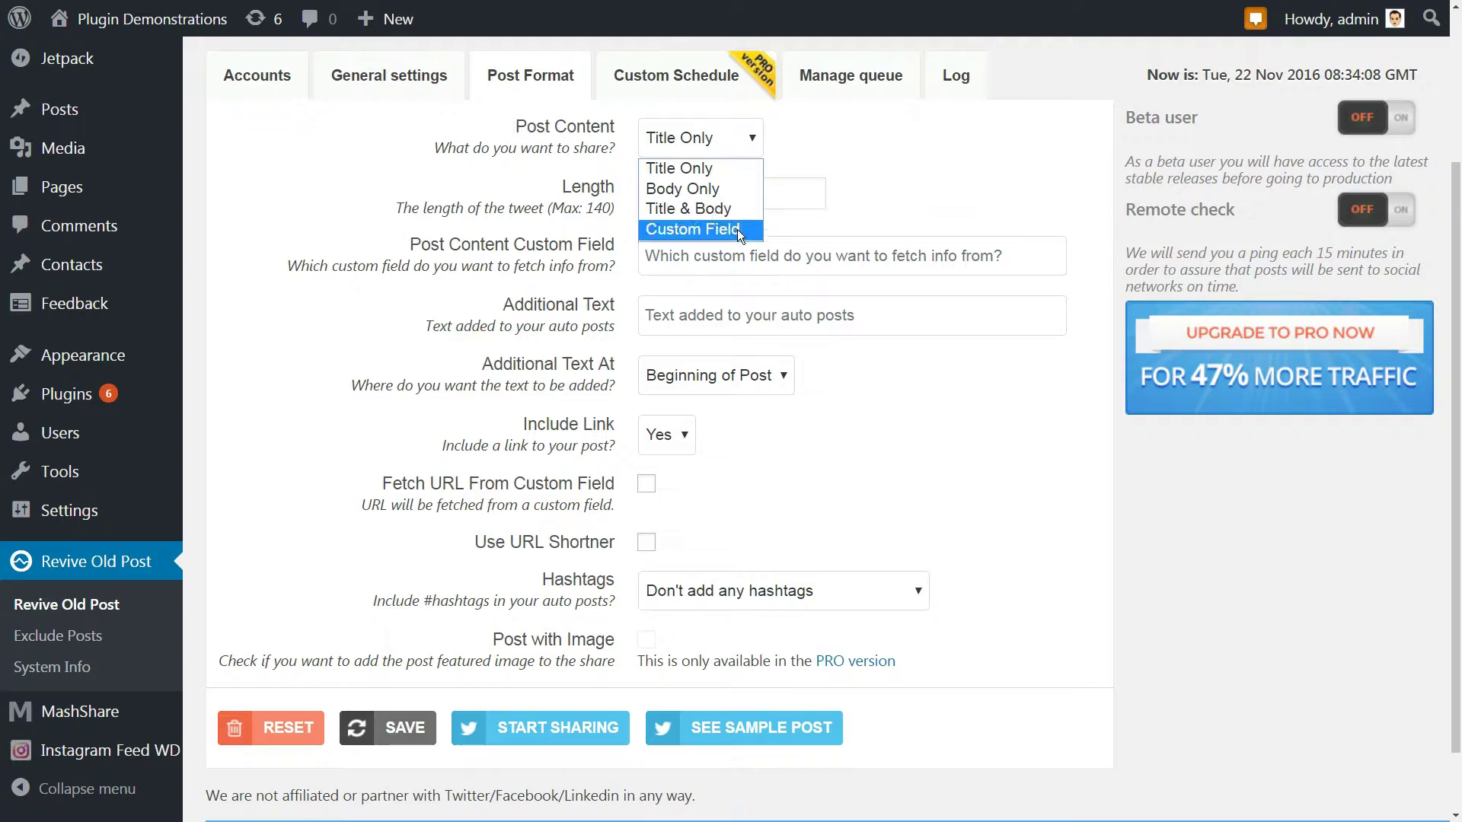
left_click(723, 172)
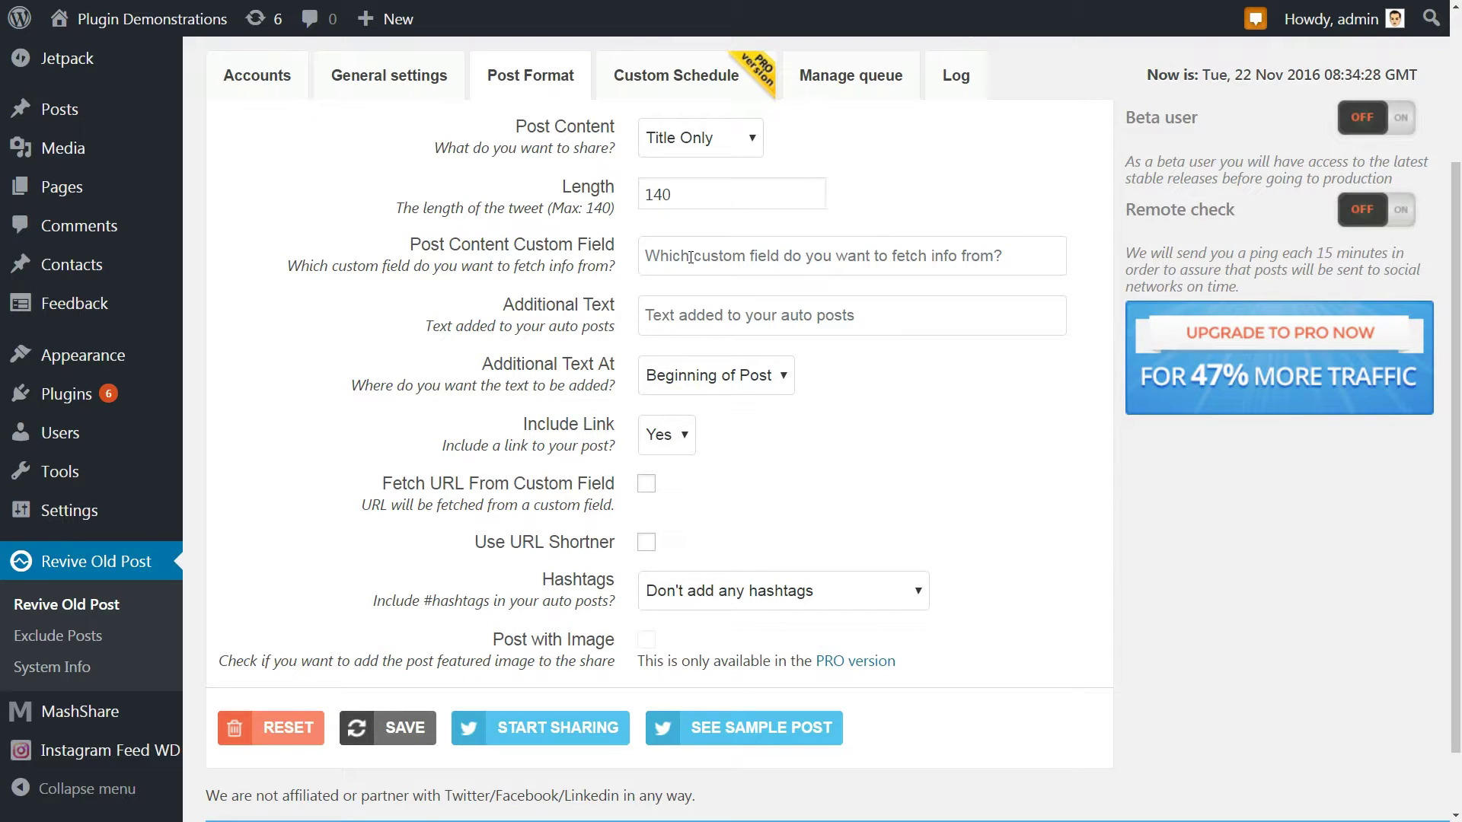
left_click(651, 257)
type("Fi")
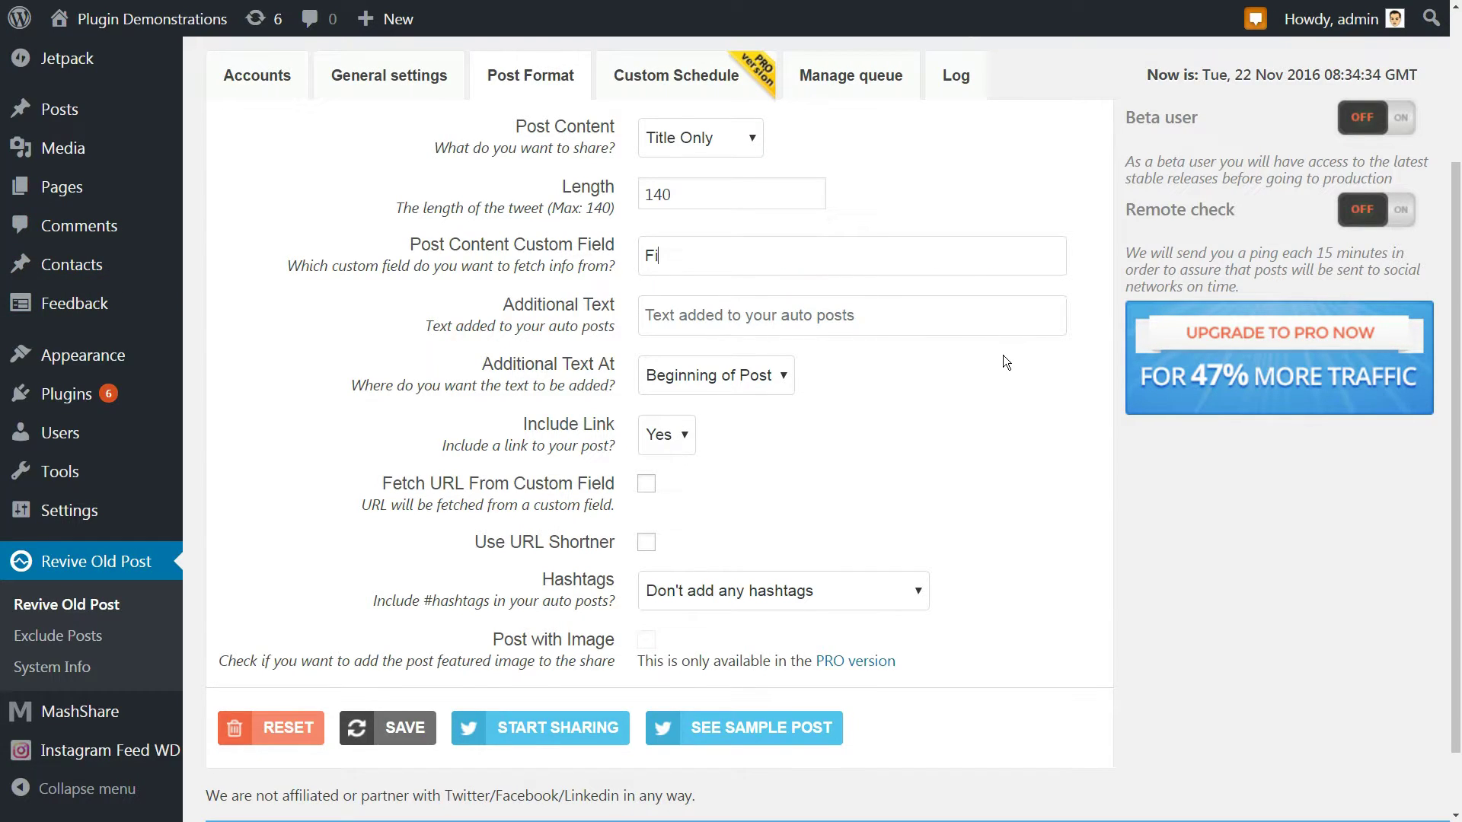
type("ling This")
key("BackSpace")
key("BackSpace")
key("BackSpace")
key("BackSpace")
key("BackSpace")
key("BackSpace")
key("BackSpace")
key("BackSpace")
key("BackSpace")
key("BackSpace")
key("BackSpace")
key("BackSpace")
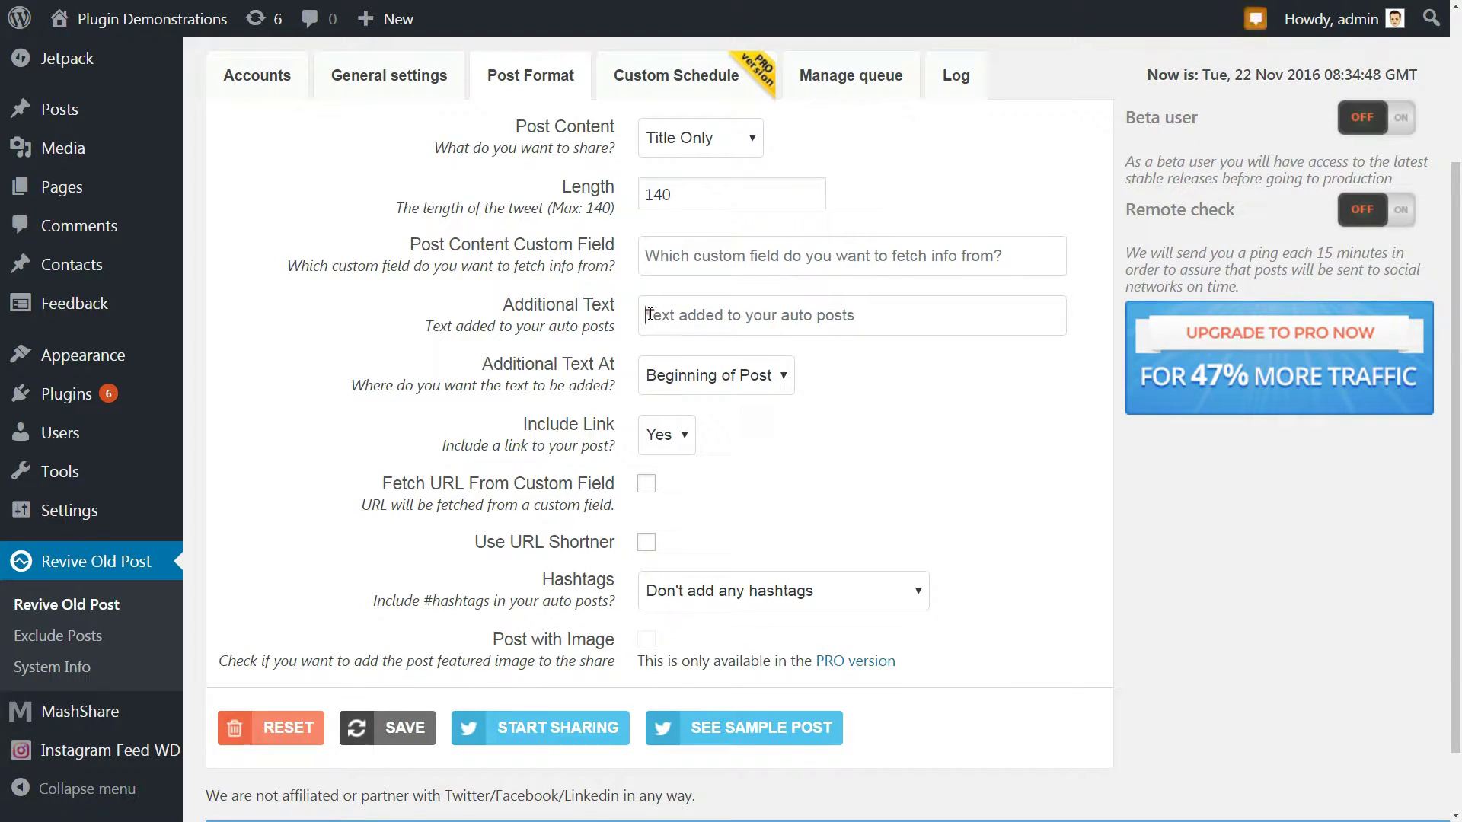
Review the additional text, 140 length and link options, then turn on URL shortening
left_click(649, 314)
left_click(783, 367)
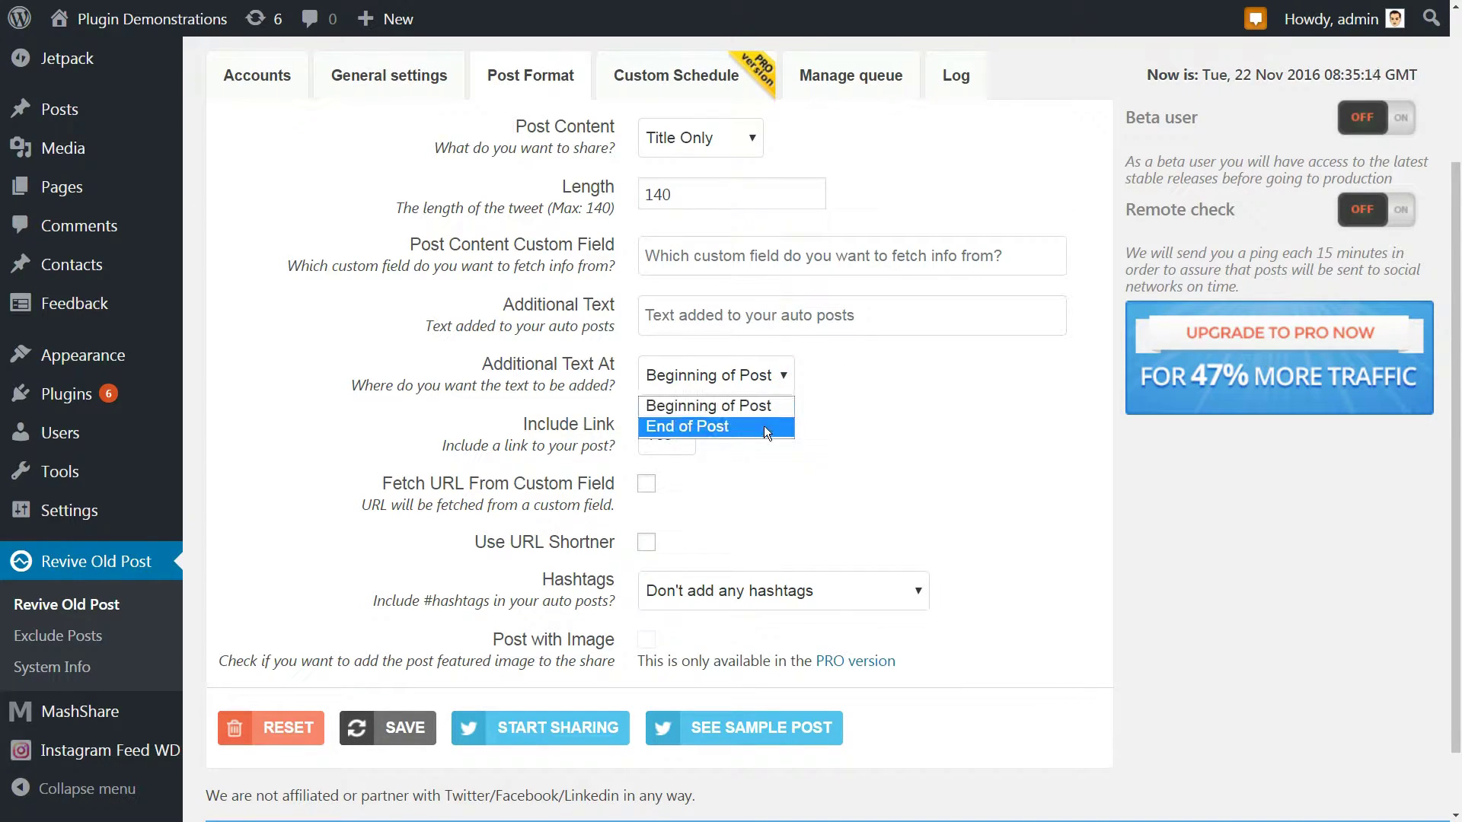
key("Escape")
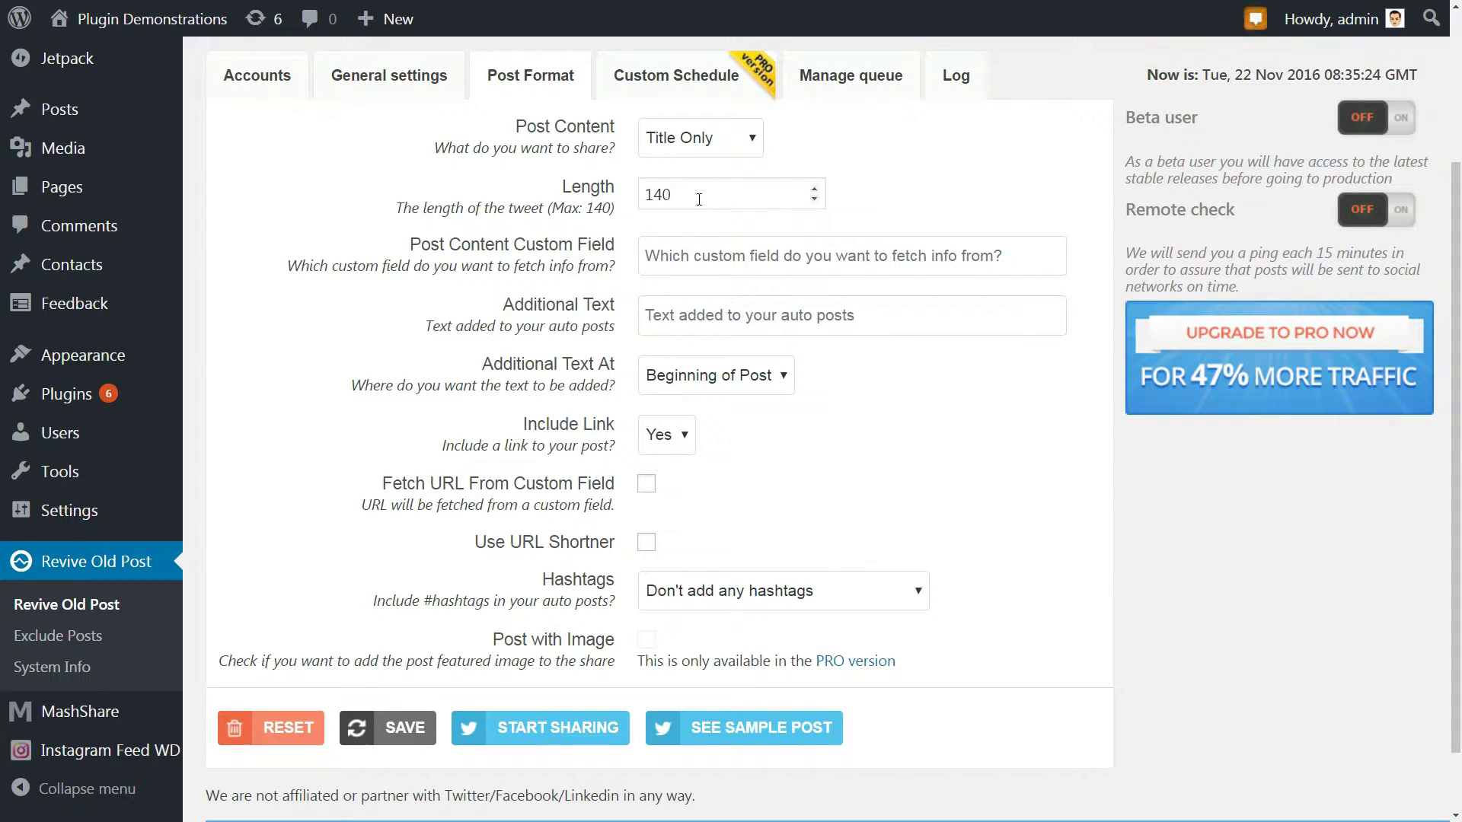
left_click_drag(784, 194, 626, 199)
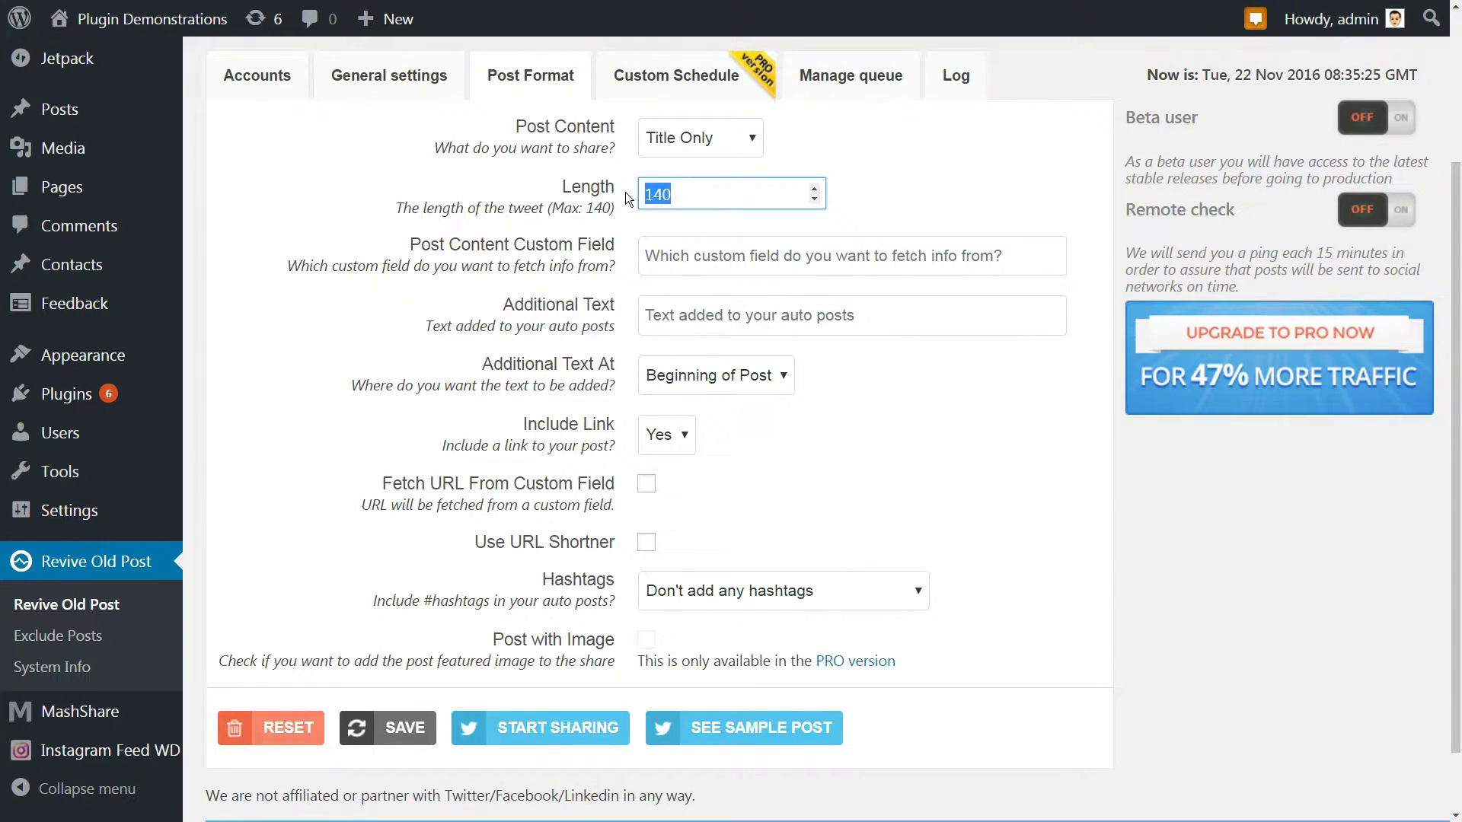
left_click(698, 194)
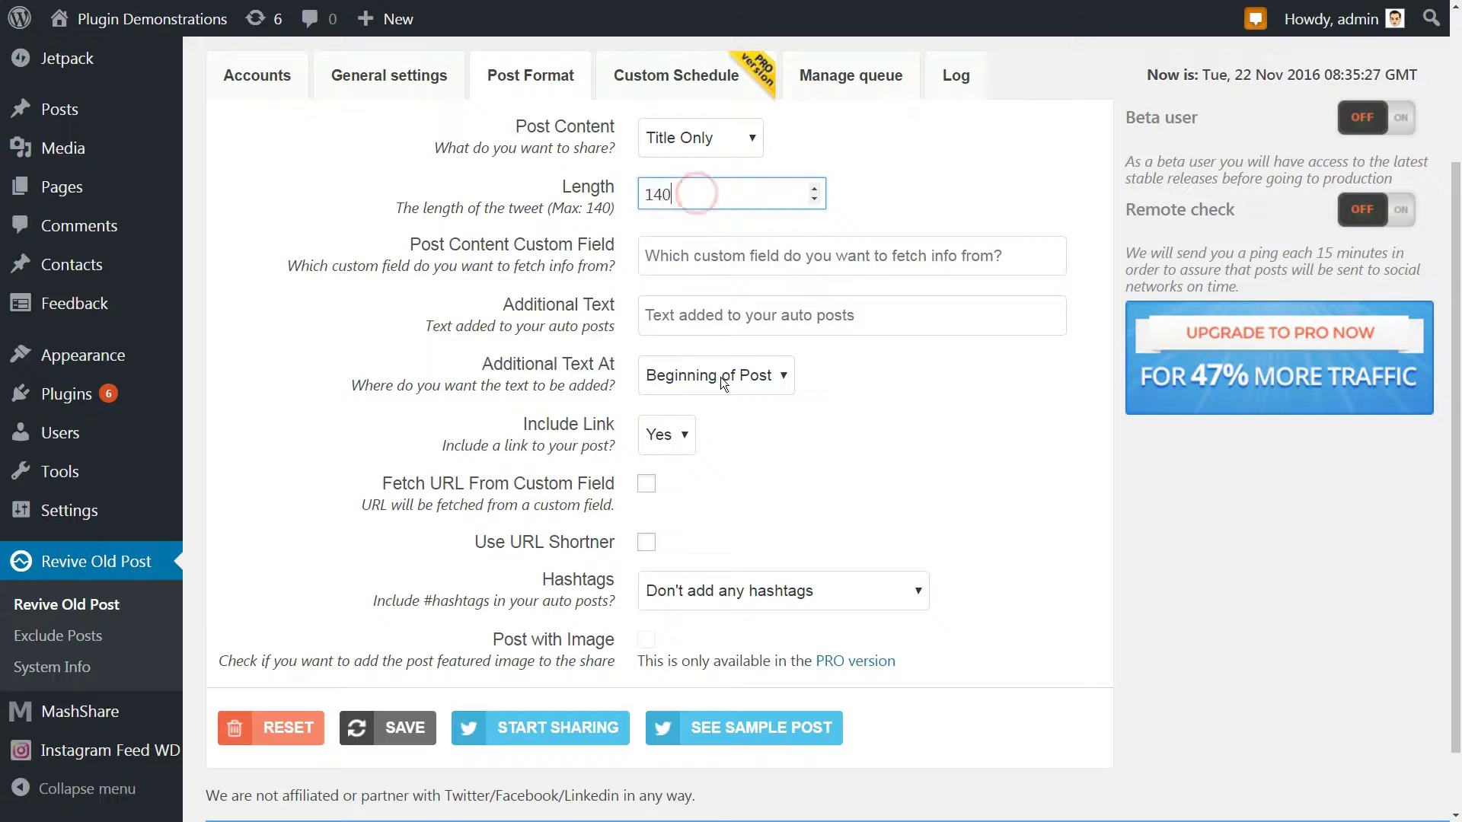
left_click(676, 440)
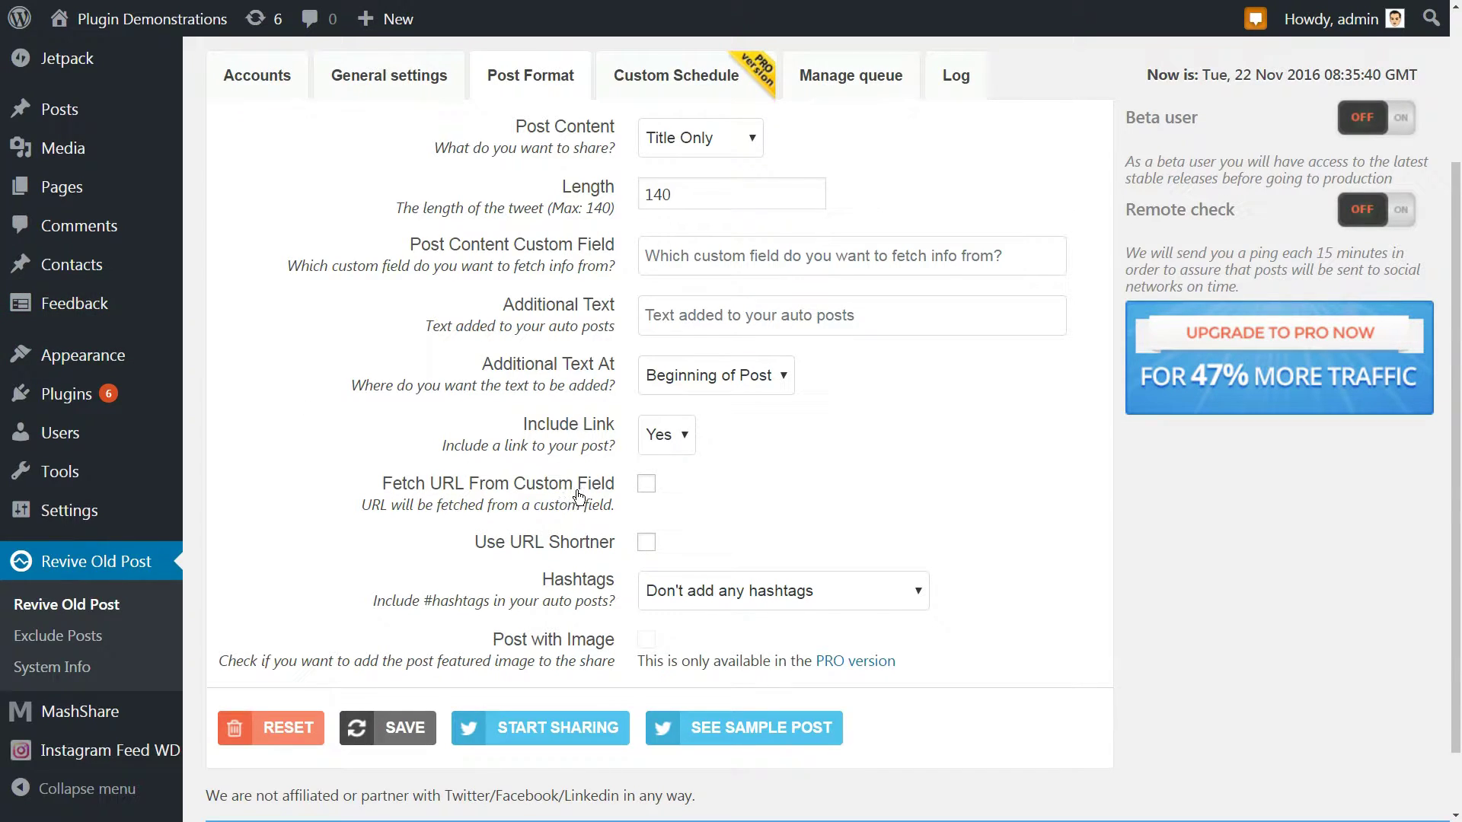
left_click(646, 542)
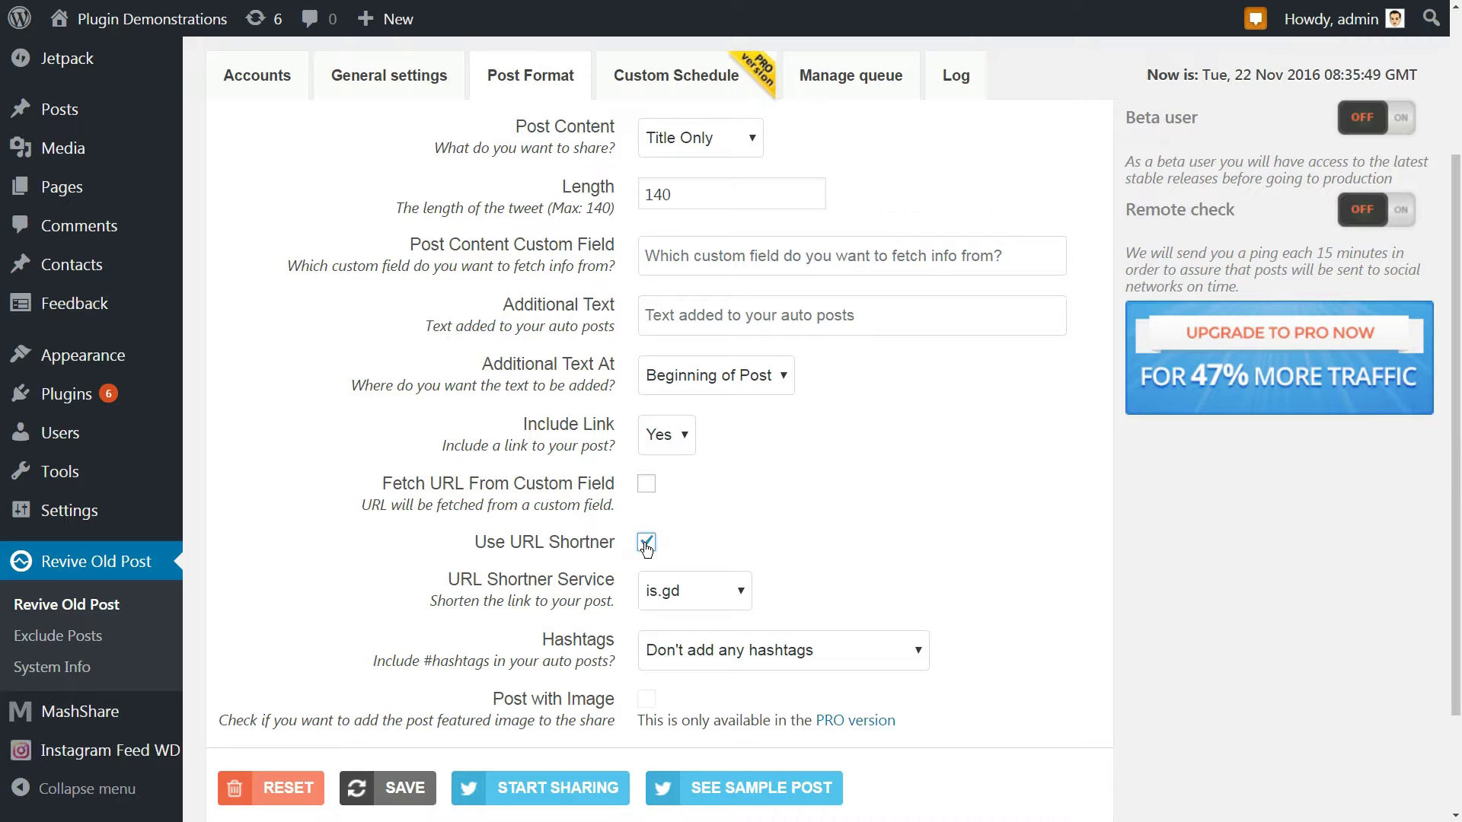
left_click(733, 590)
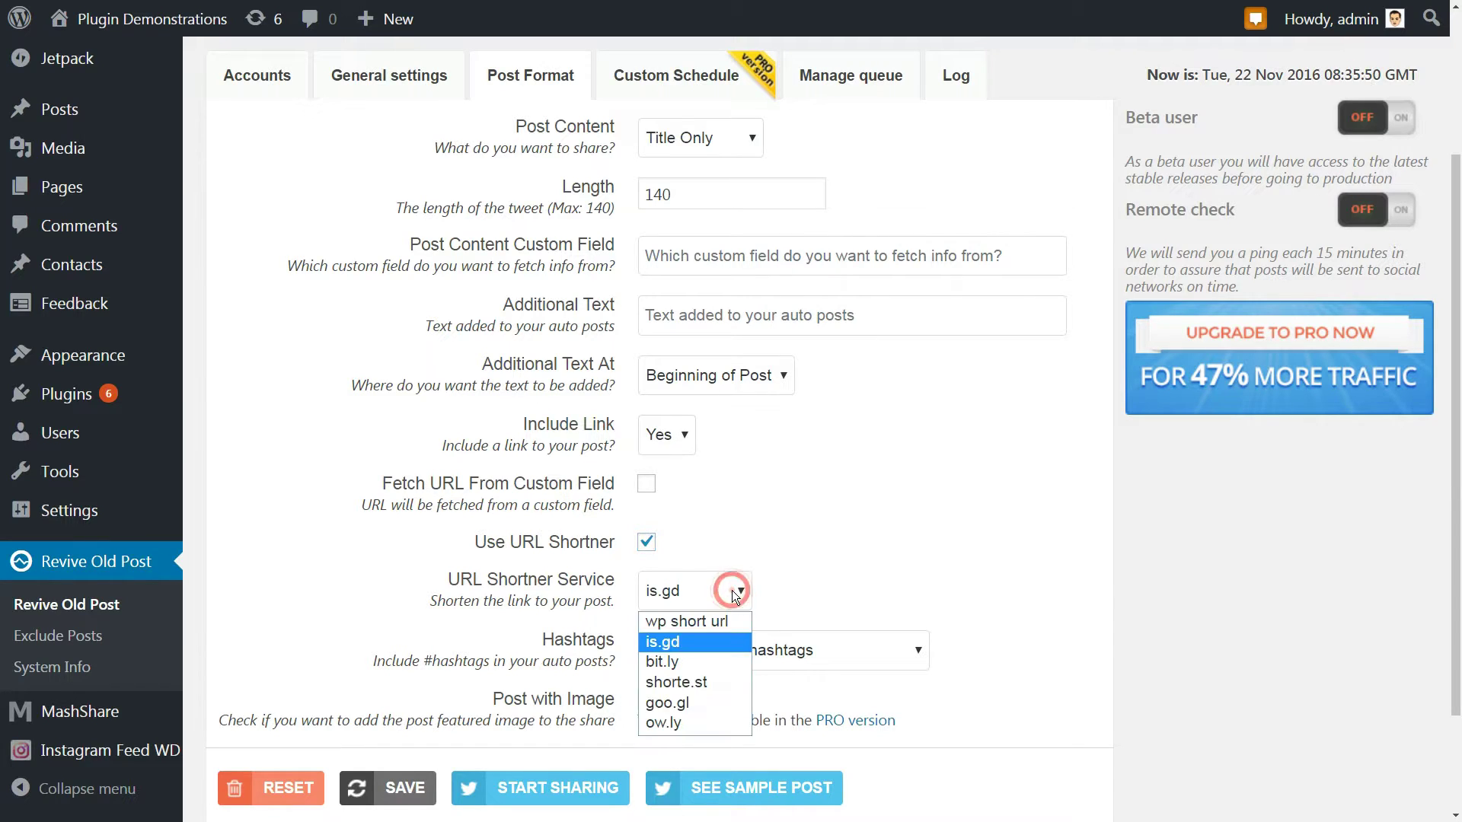
Choose bit.ly as the shortener, and turn Fetch URL From Custom Field on and back off
left_click(716, 662)
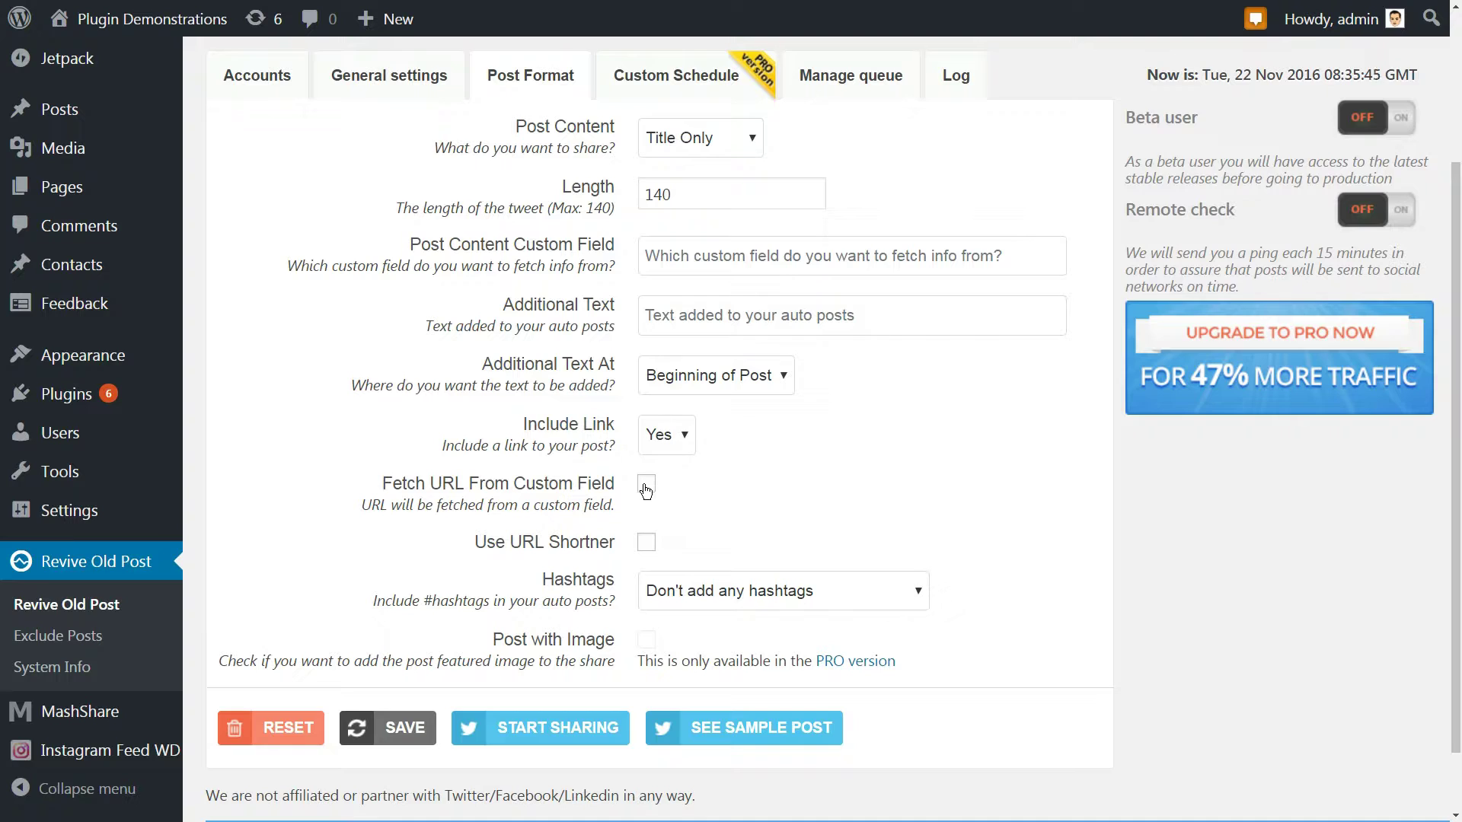
left_click(646, 488)
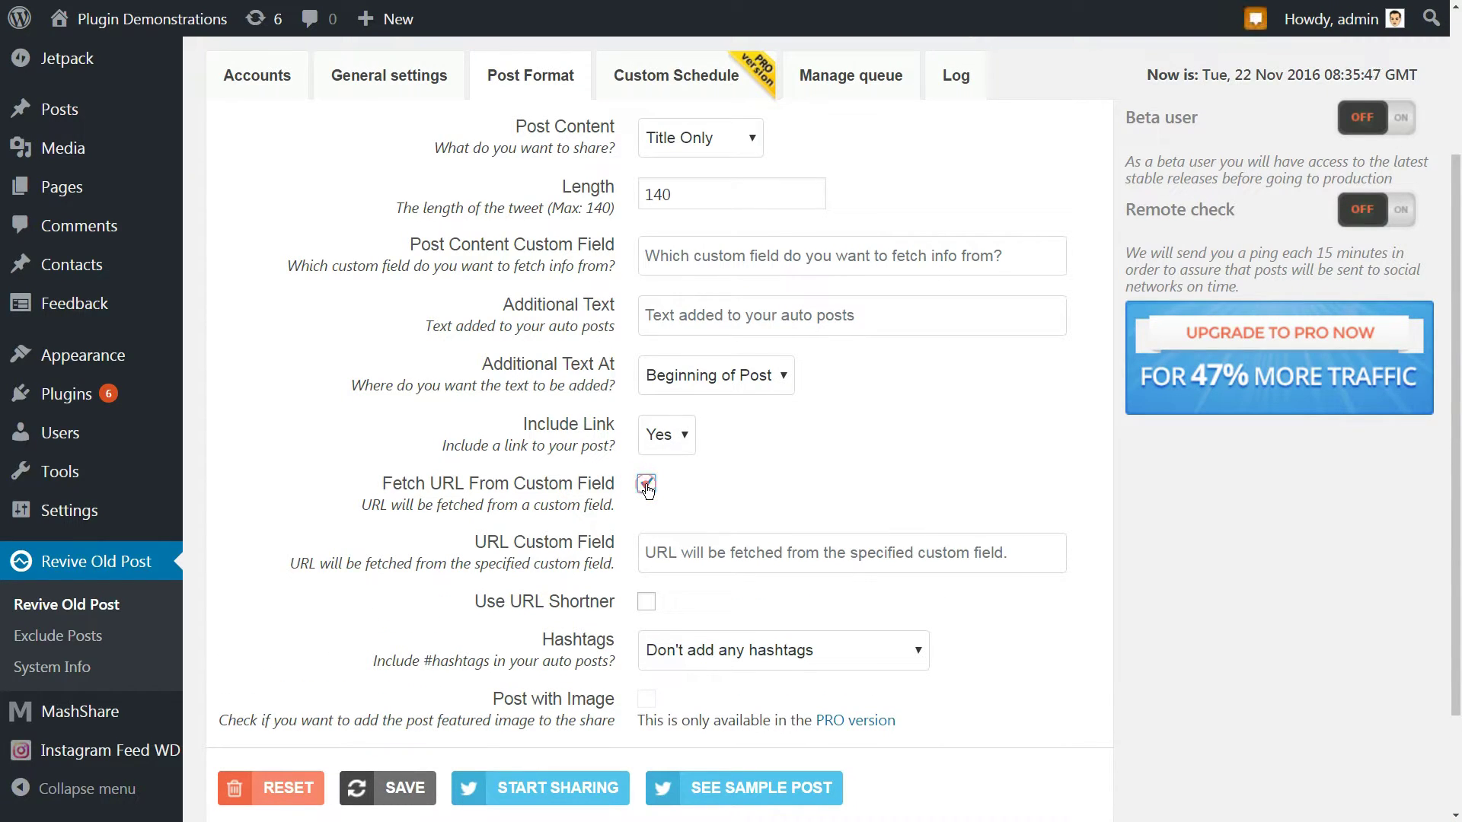
left_click(646, 486)
scroll(836, 517, "down", 1)
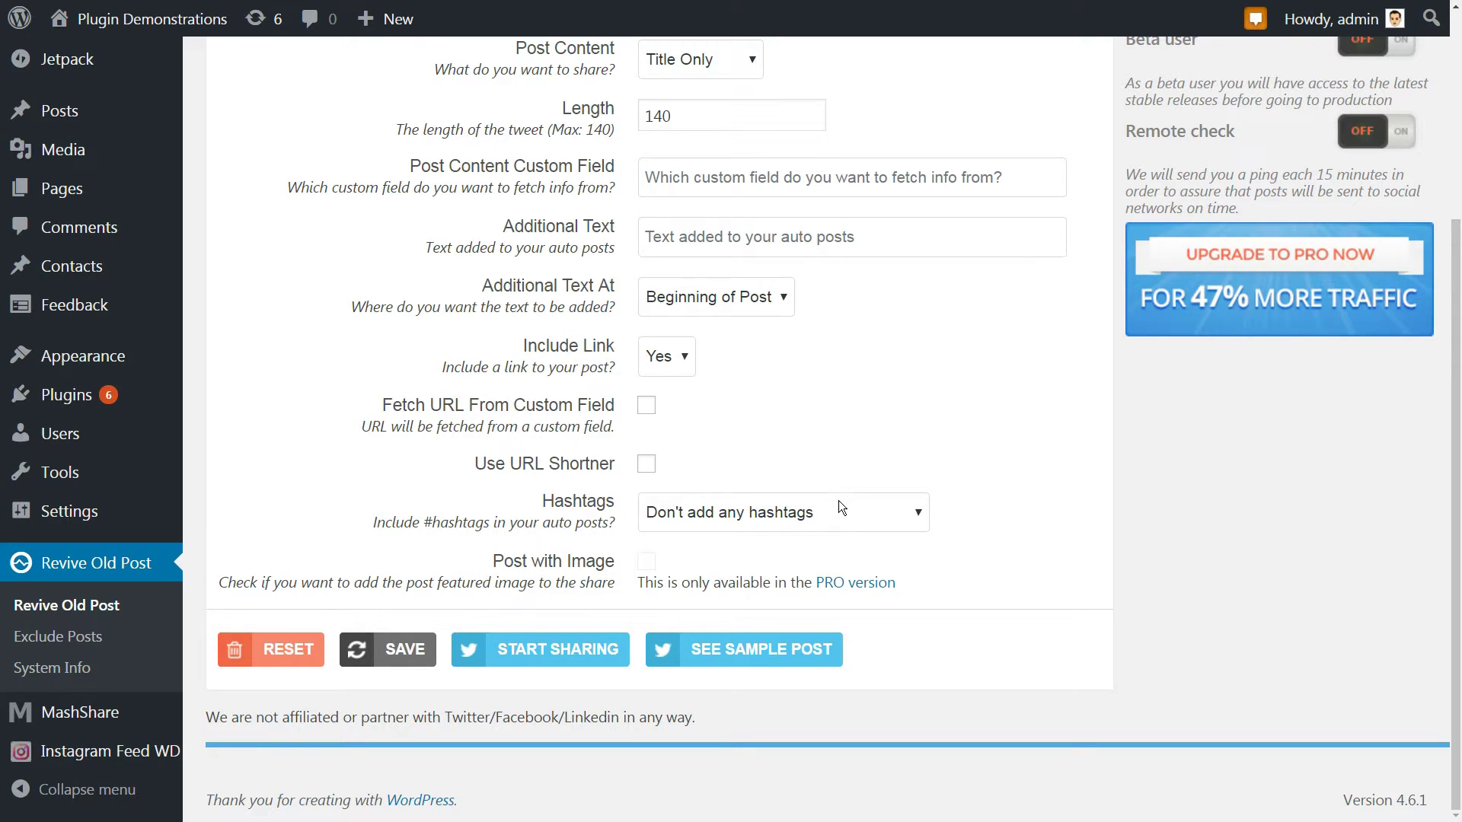
Set Hashtags to Create hashtags from Categories and delete the 0 in Maximum Hashtags Length
left_click(913, 513)
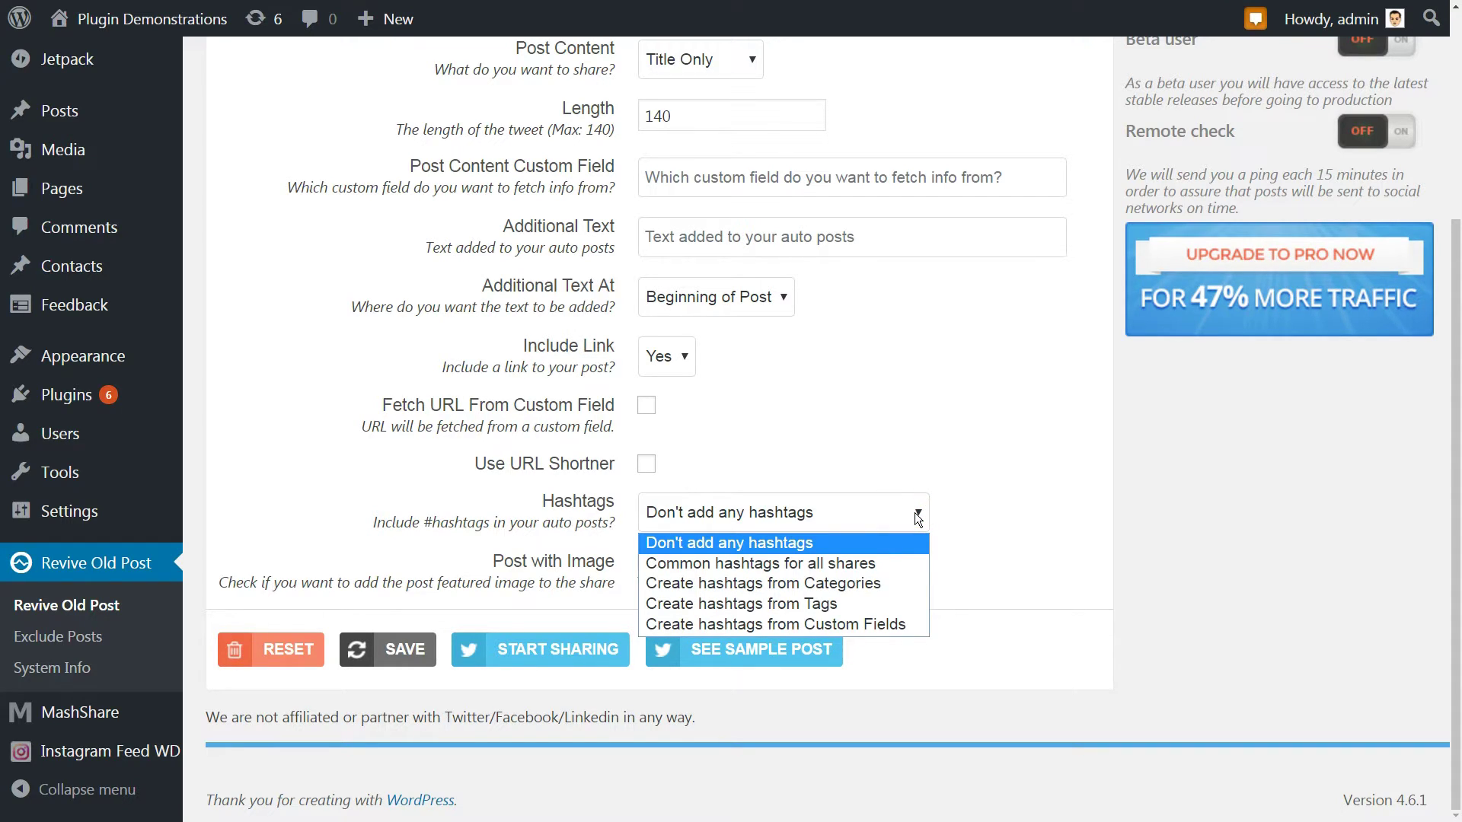
left_click(875, 586)
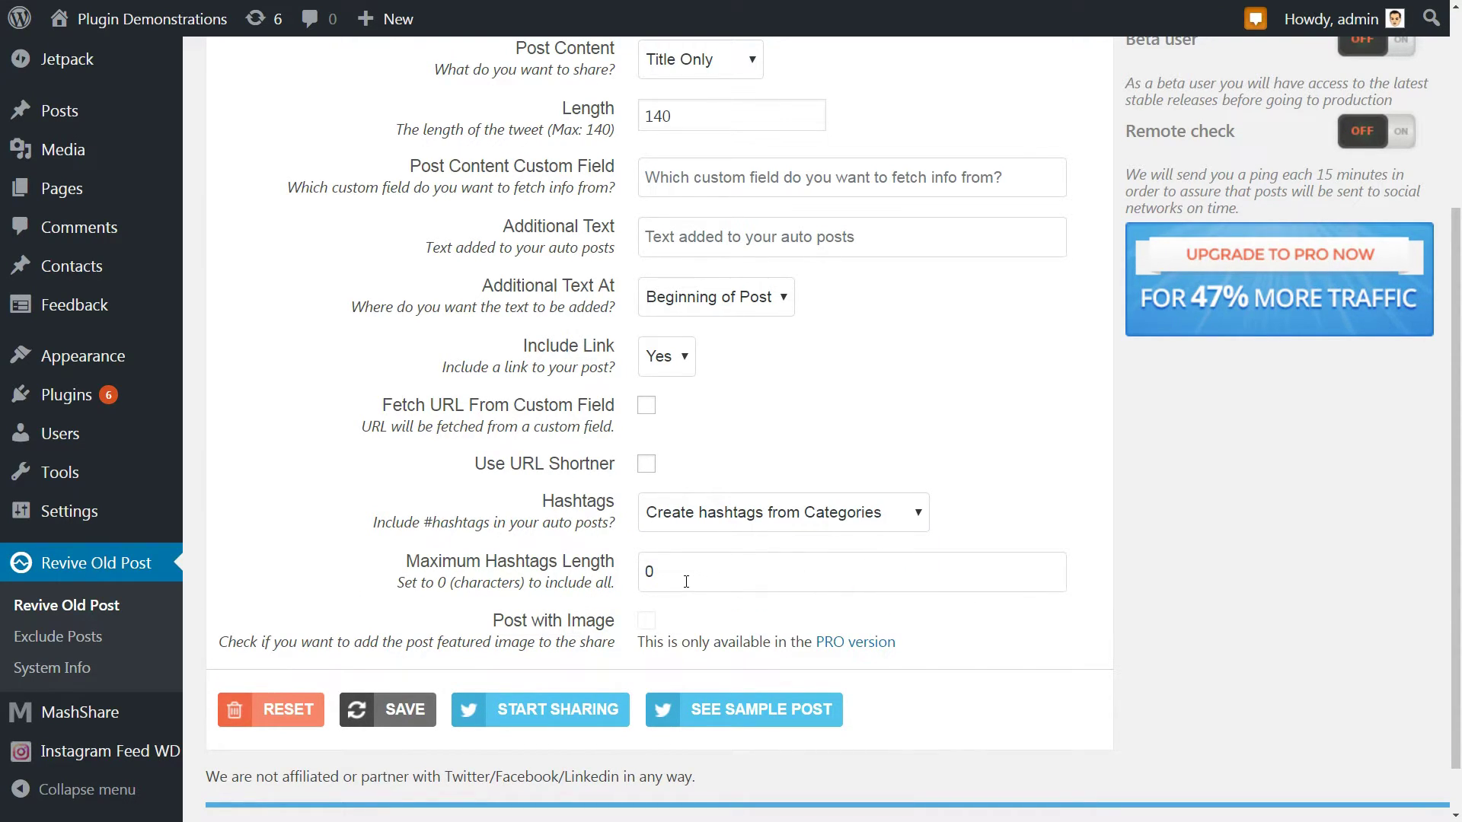
left_click_drag(681, 572, 631, 574)
key("BackSpace")
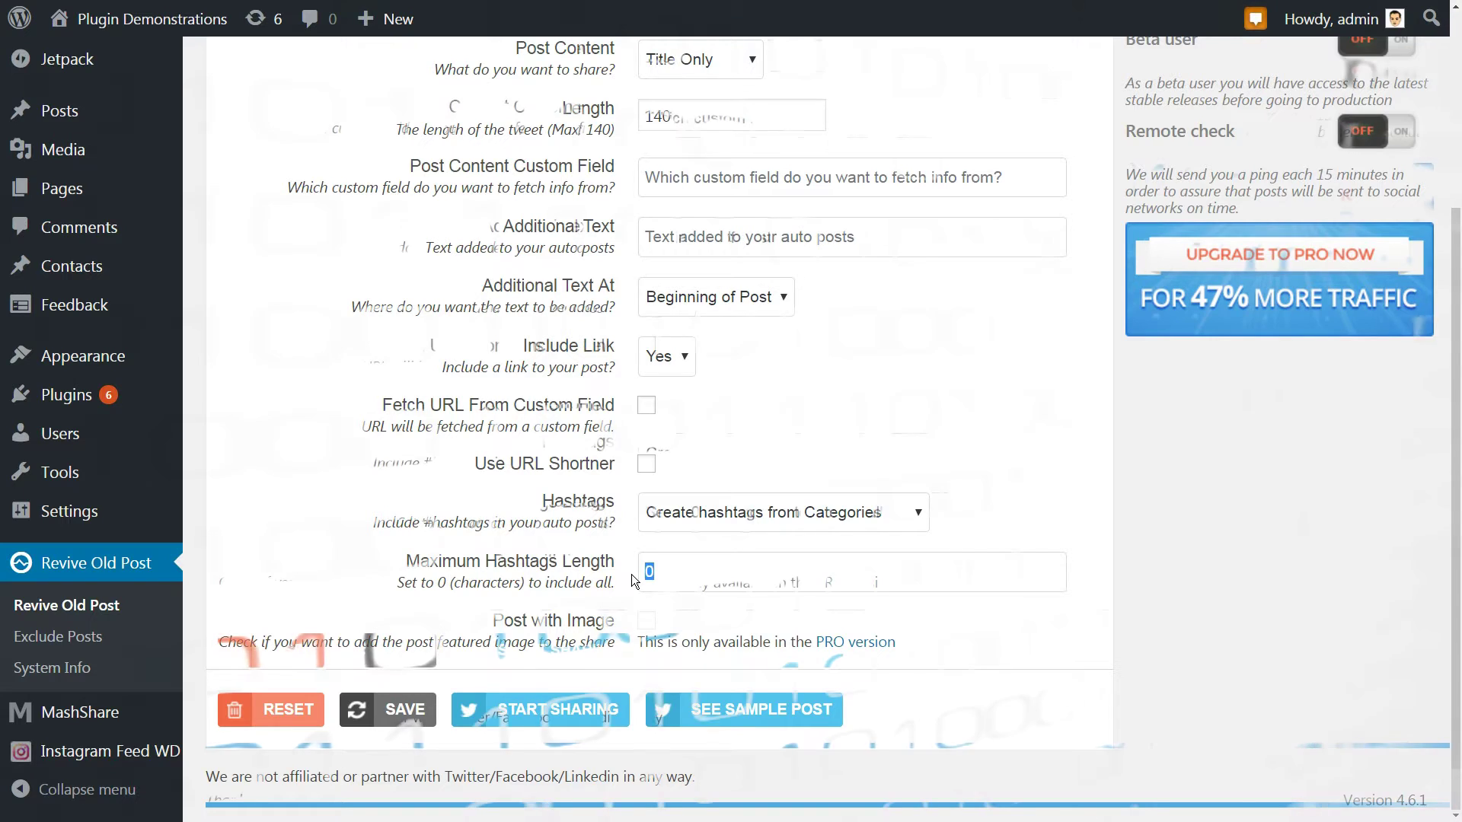
scroll(805, 614, "down", 1)
scroll(1002, 561, "up", 1)
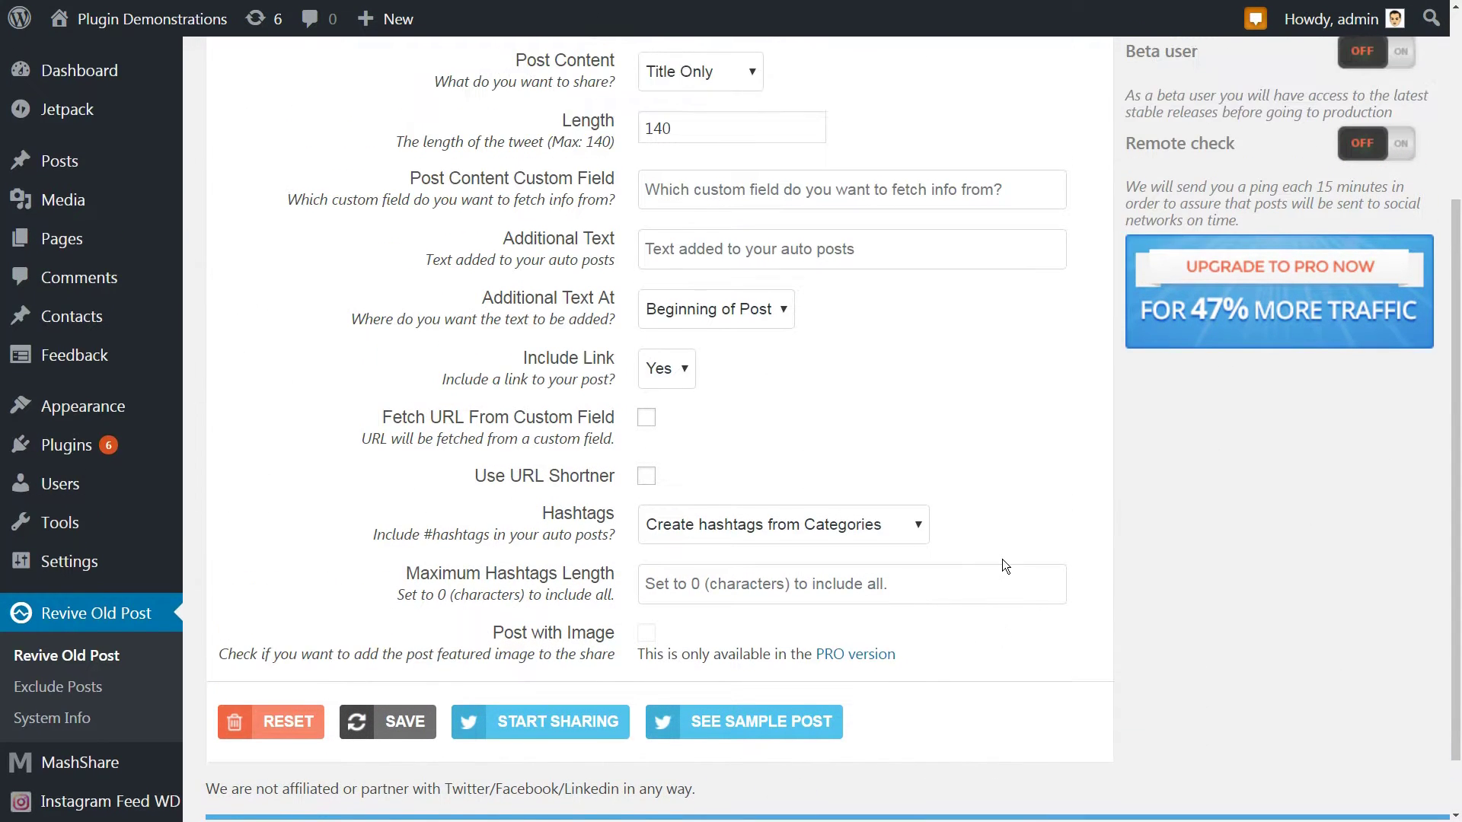
scroll(1002, 561, "up", 1)
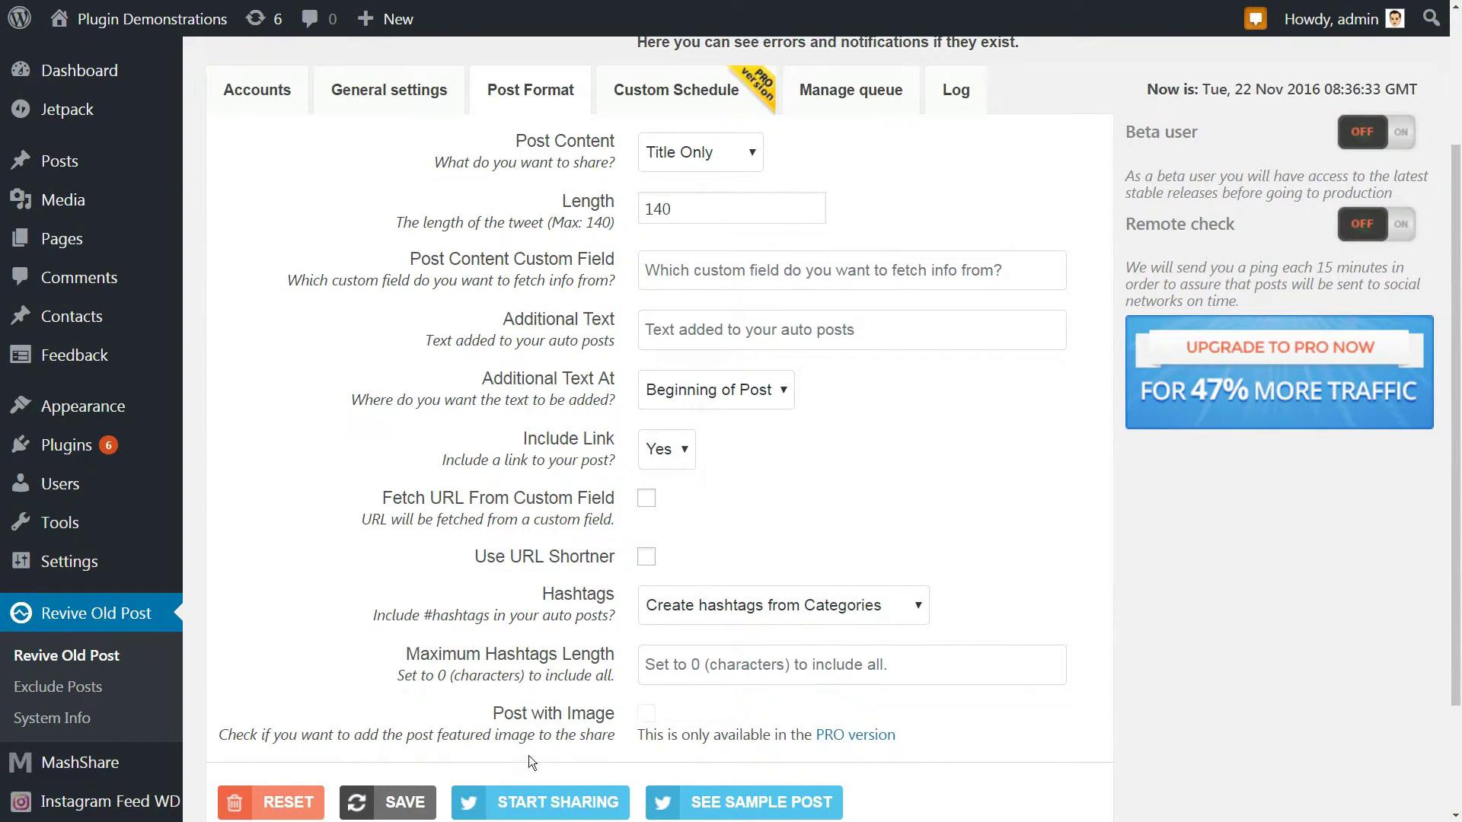
Save the Post Format settings and return to the Accounts tab
left_click(403, 802)
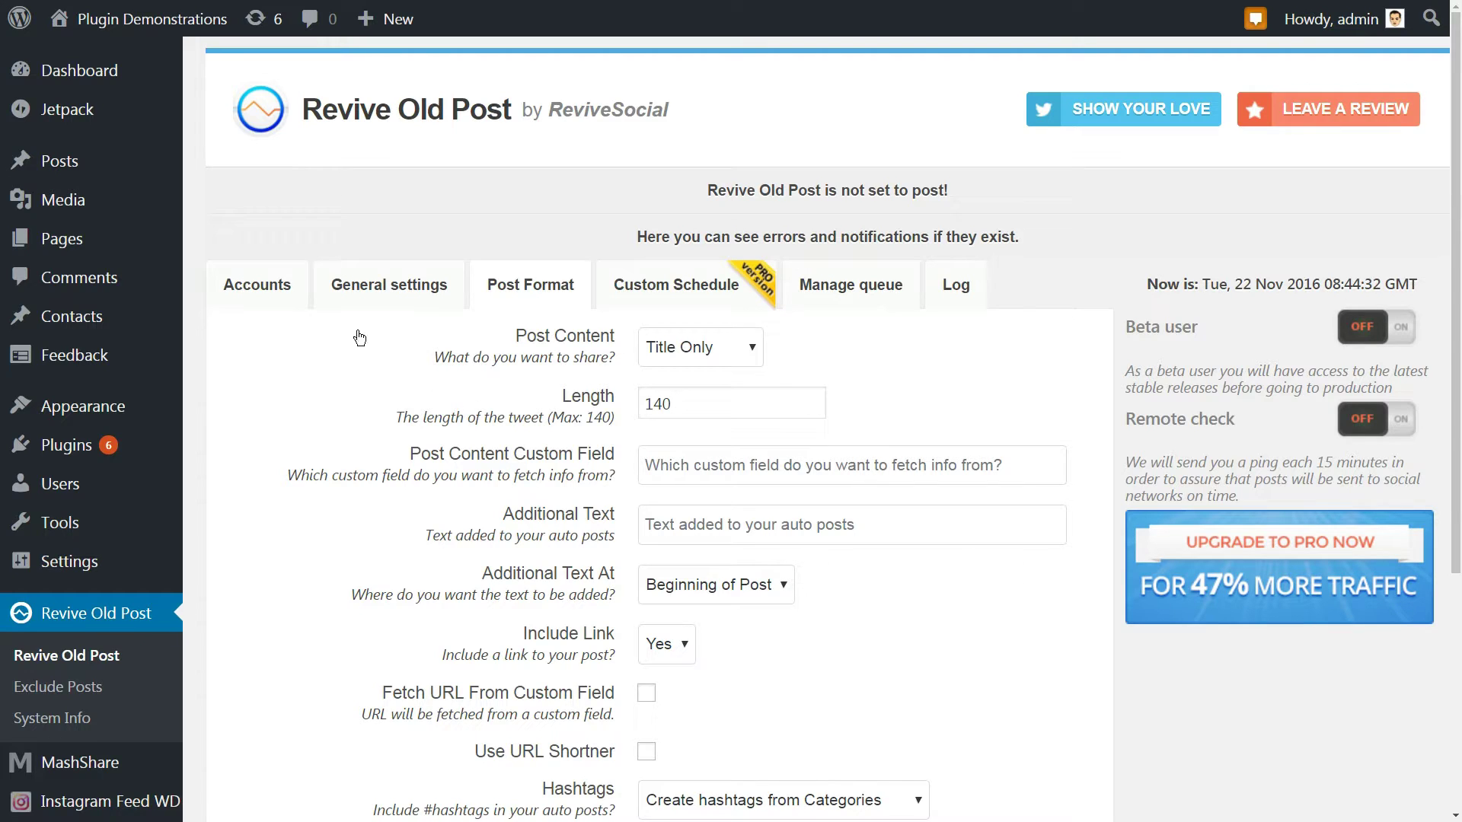
left_click(255, 294)
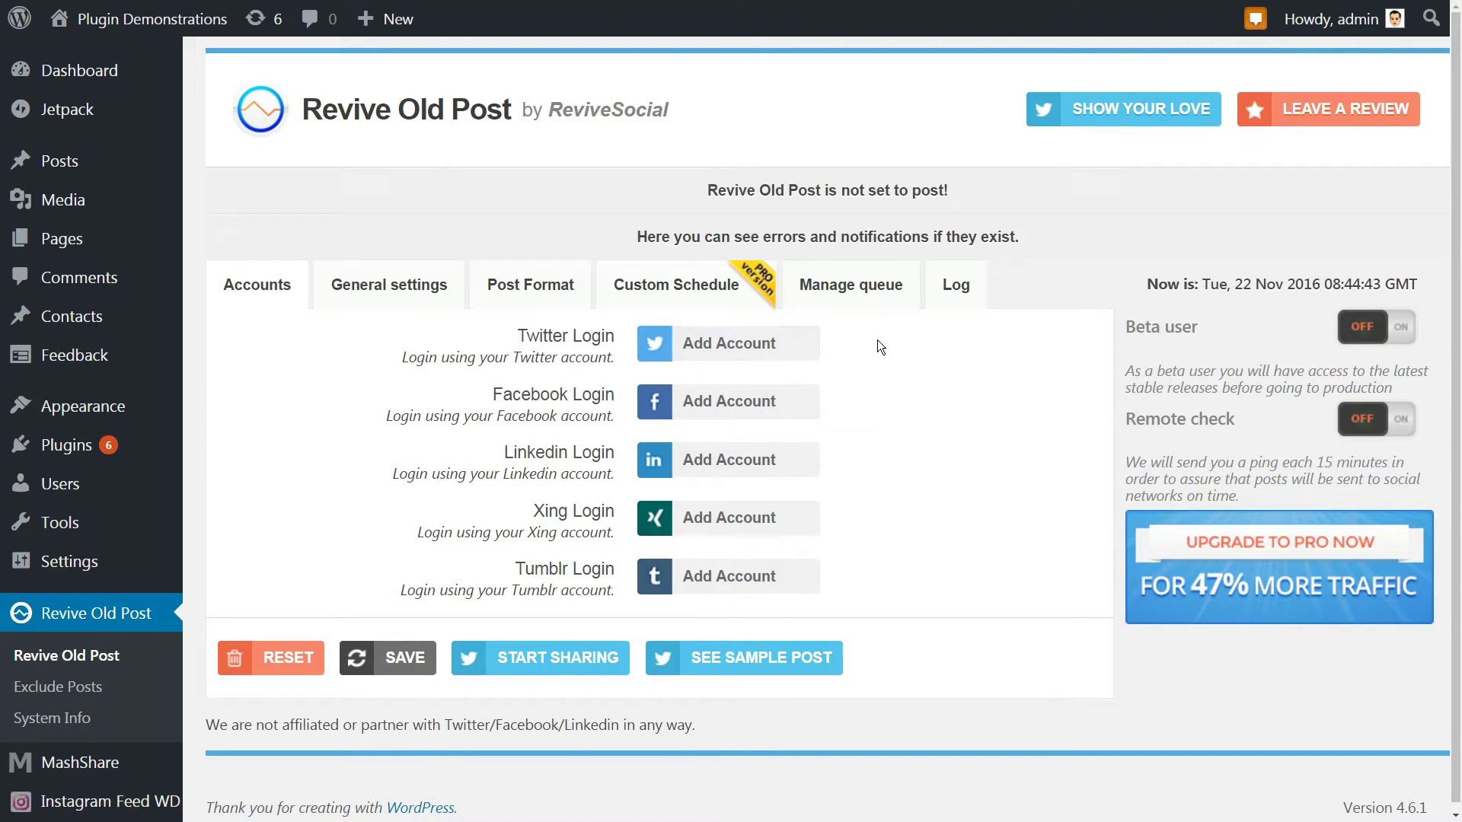
Sign in to Twitter with the account credentials, remember the login, and authorize Tweet Old Post
left_click(724, 341)
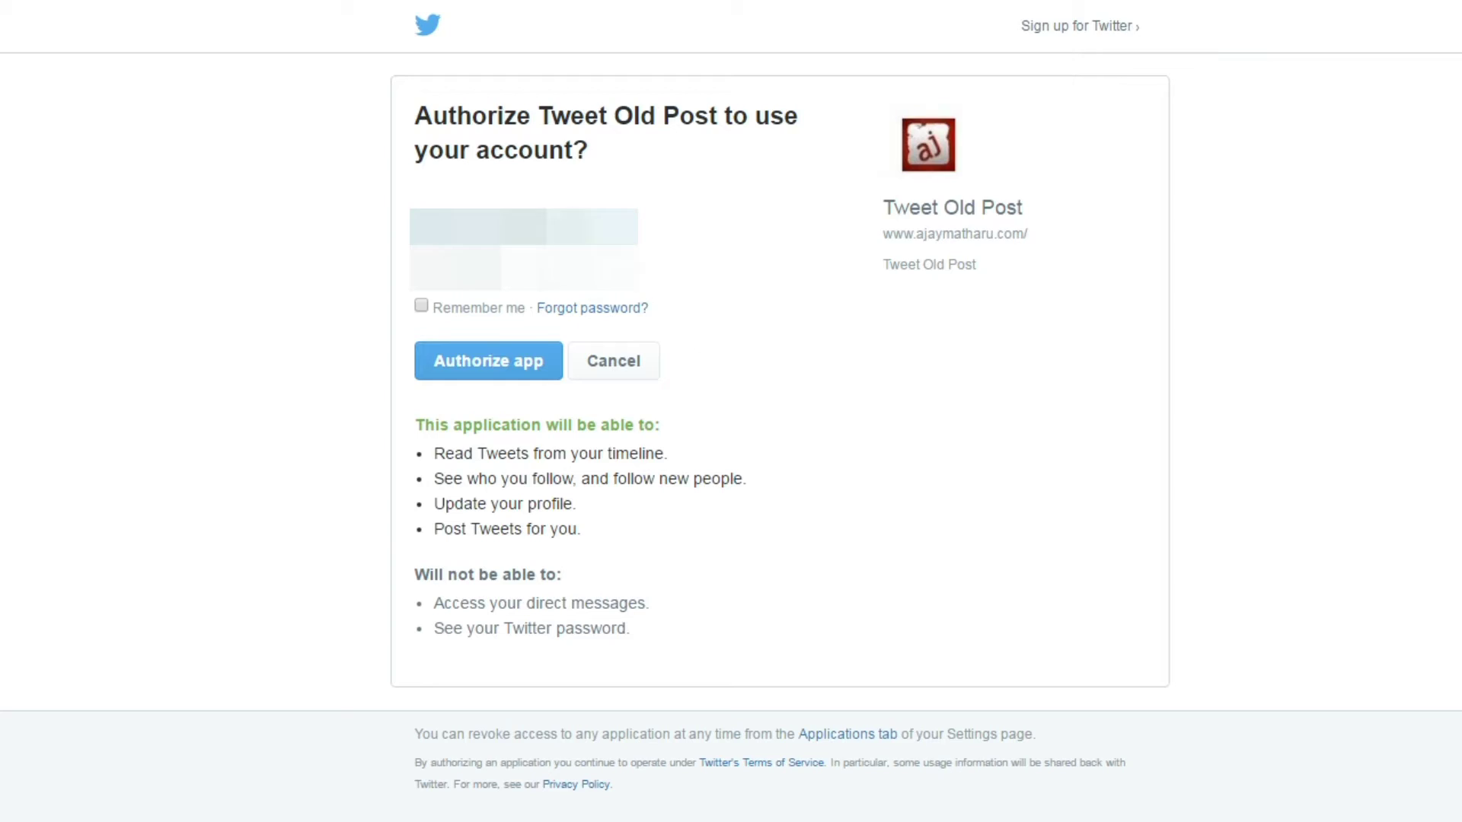
left_click(514, 226)
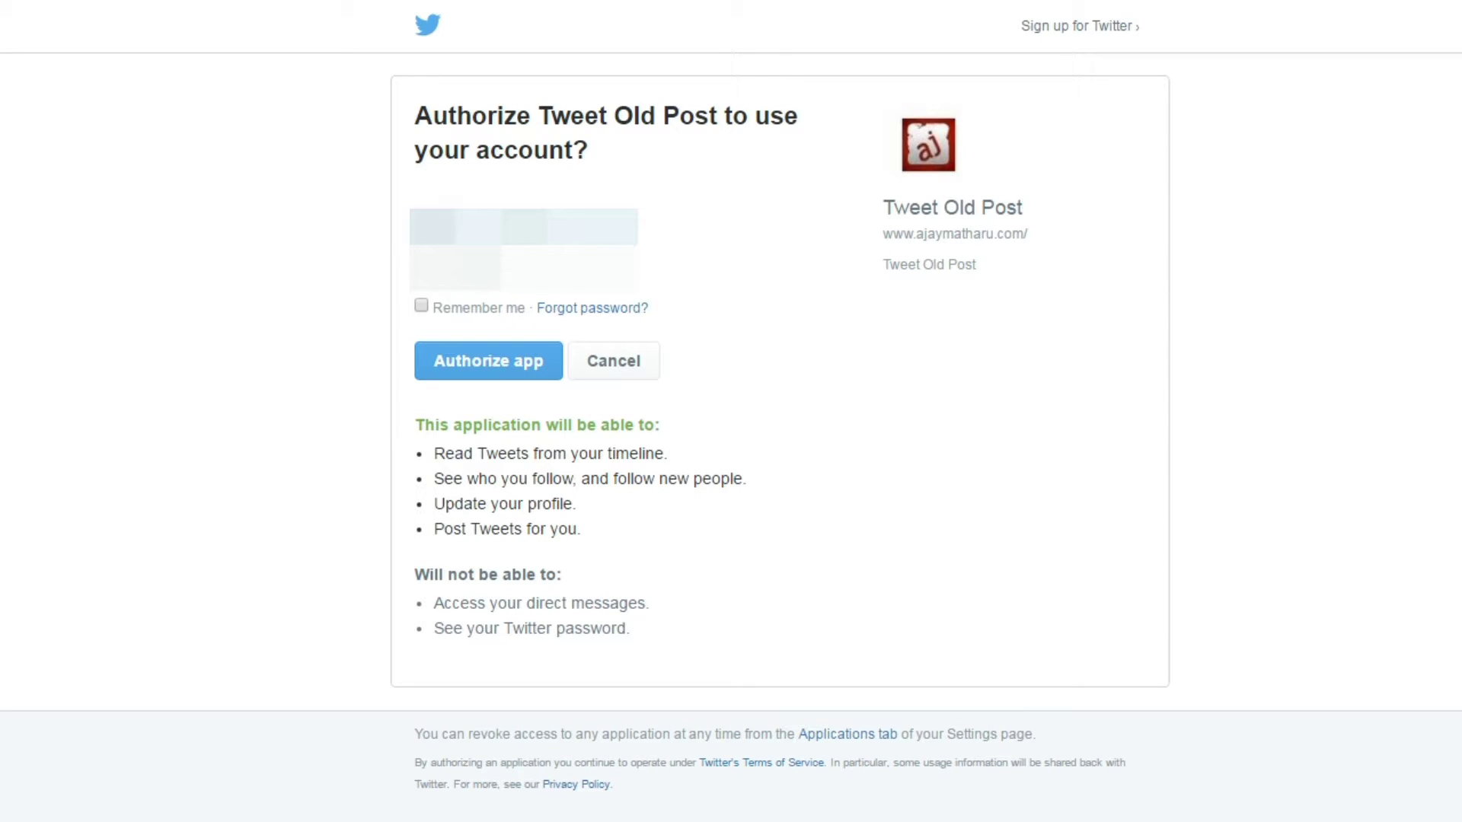
key("Tab")
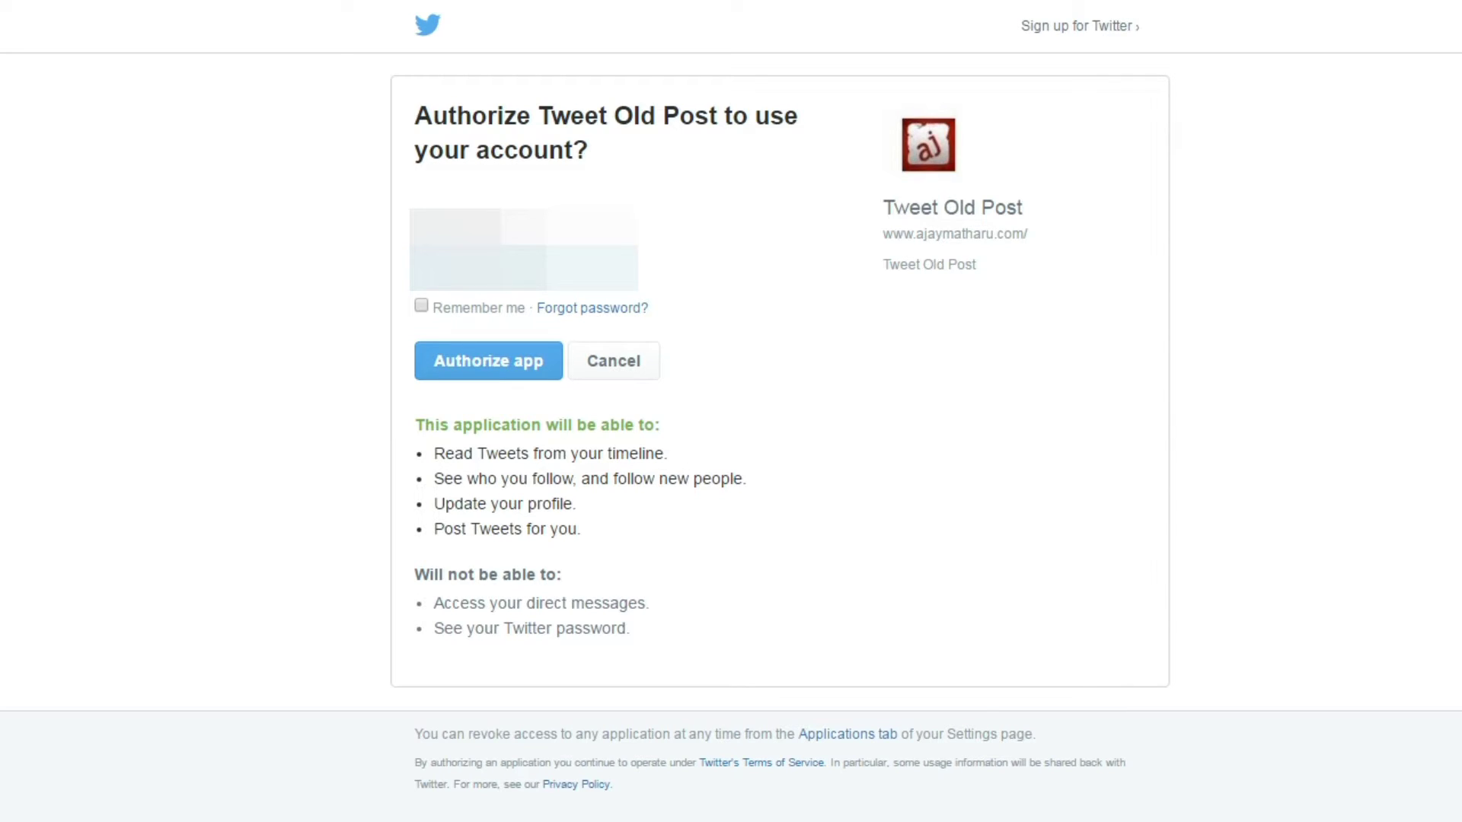
left_click(421, 305)
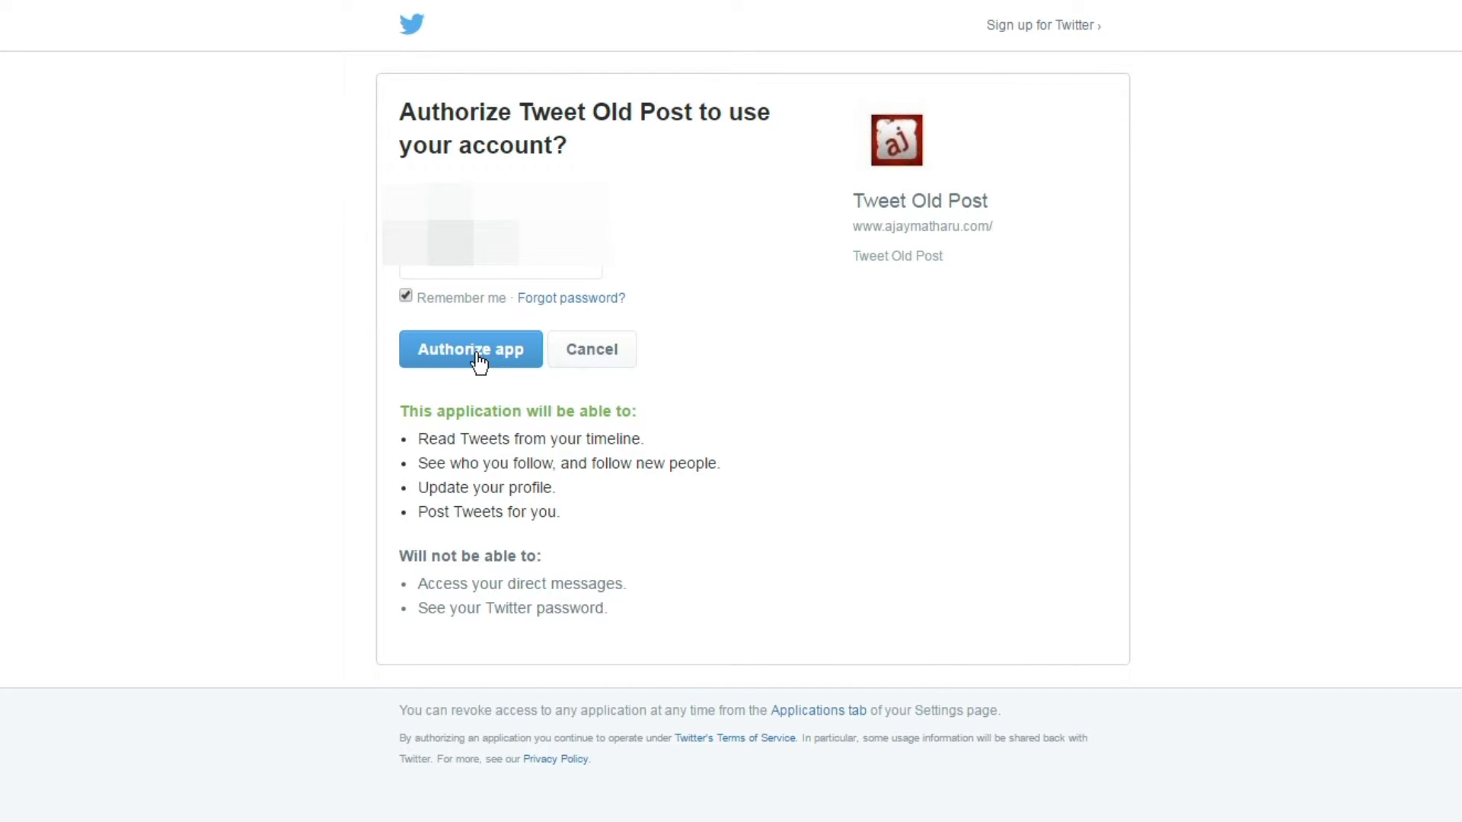
left_click(478, 353)
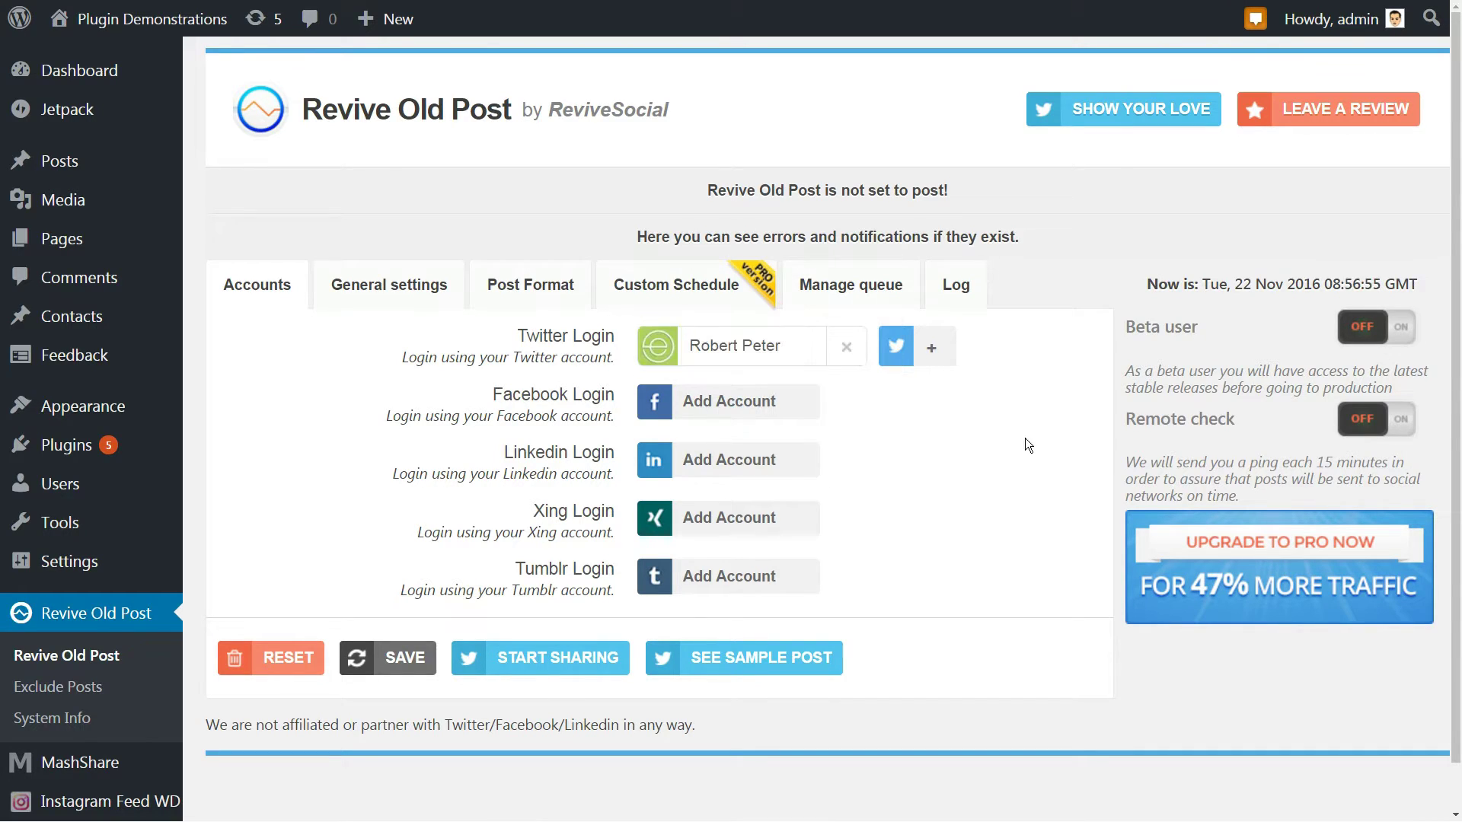
Begin adding a Facebook account from the Facebook Login row
left_click(727, 404)
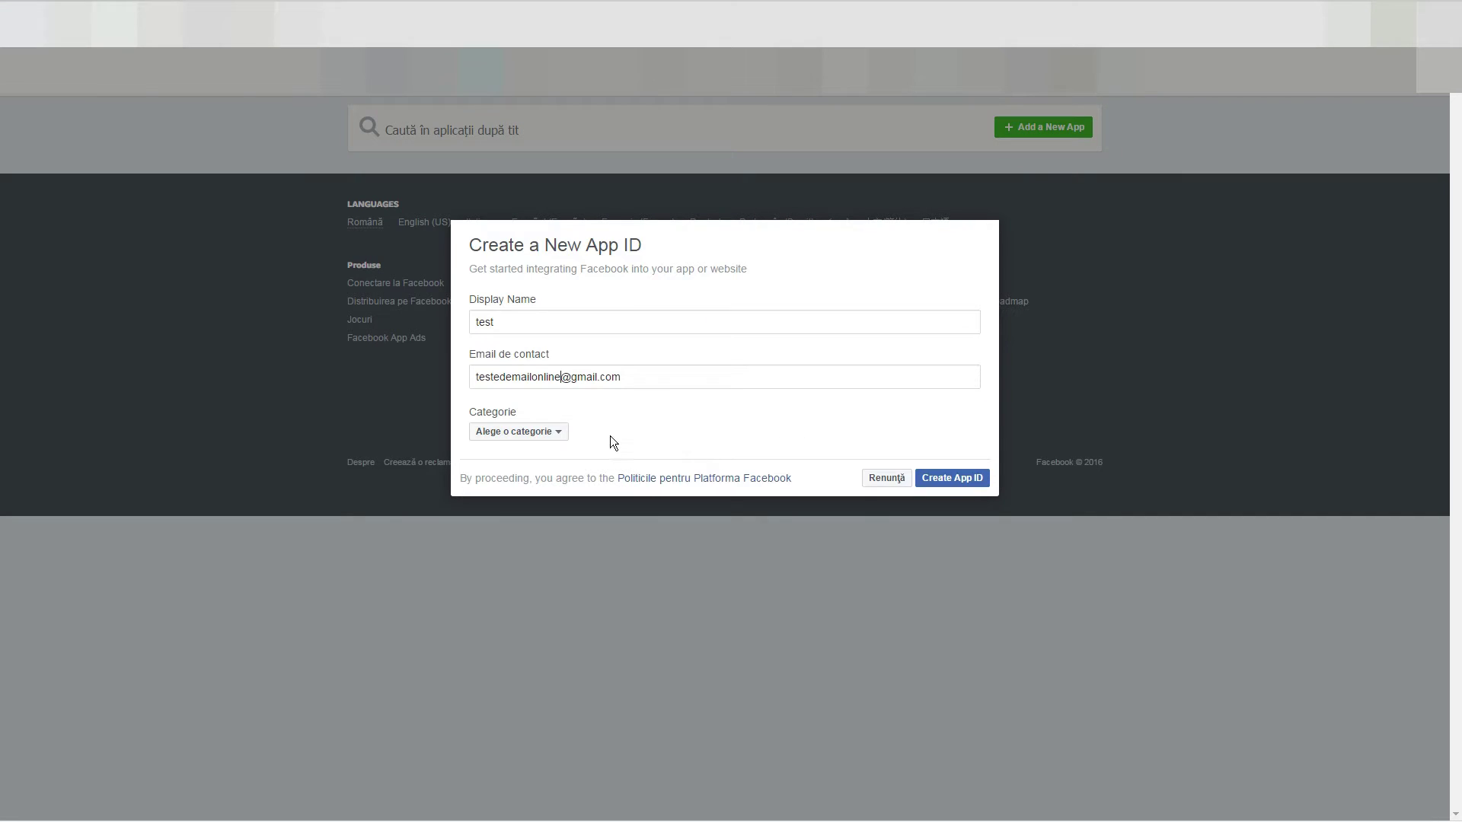
Create the new 'test' Facebook app ID with category Afaceri and complete the security check
left_click(564, 434)
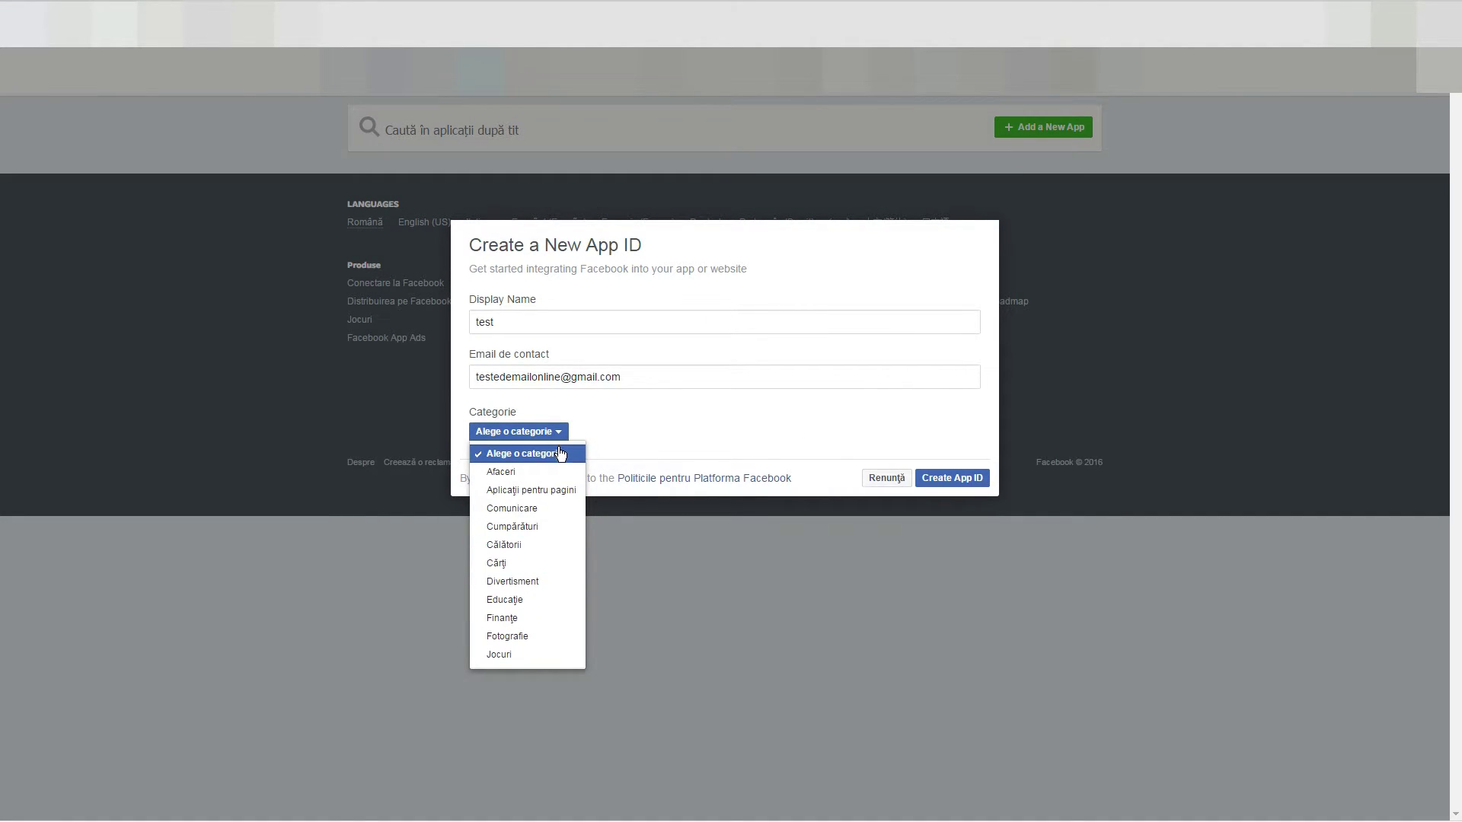
left_click(556, 470)
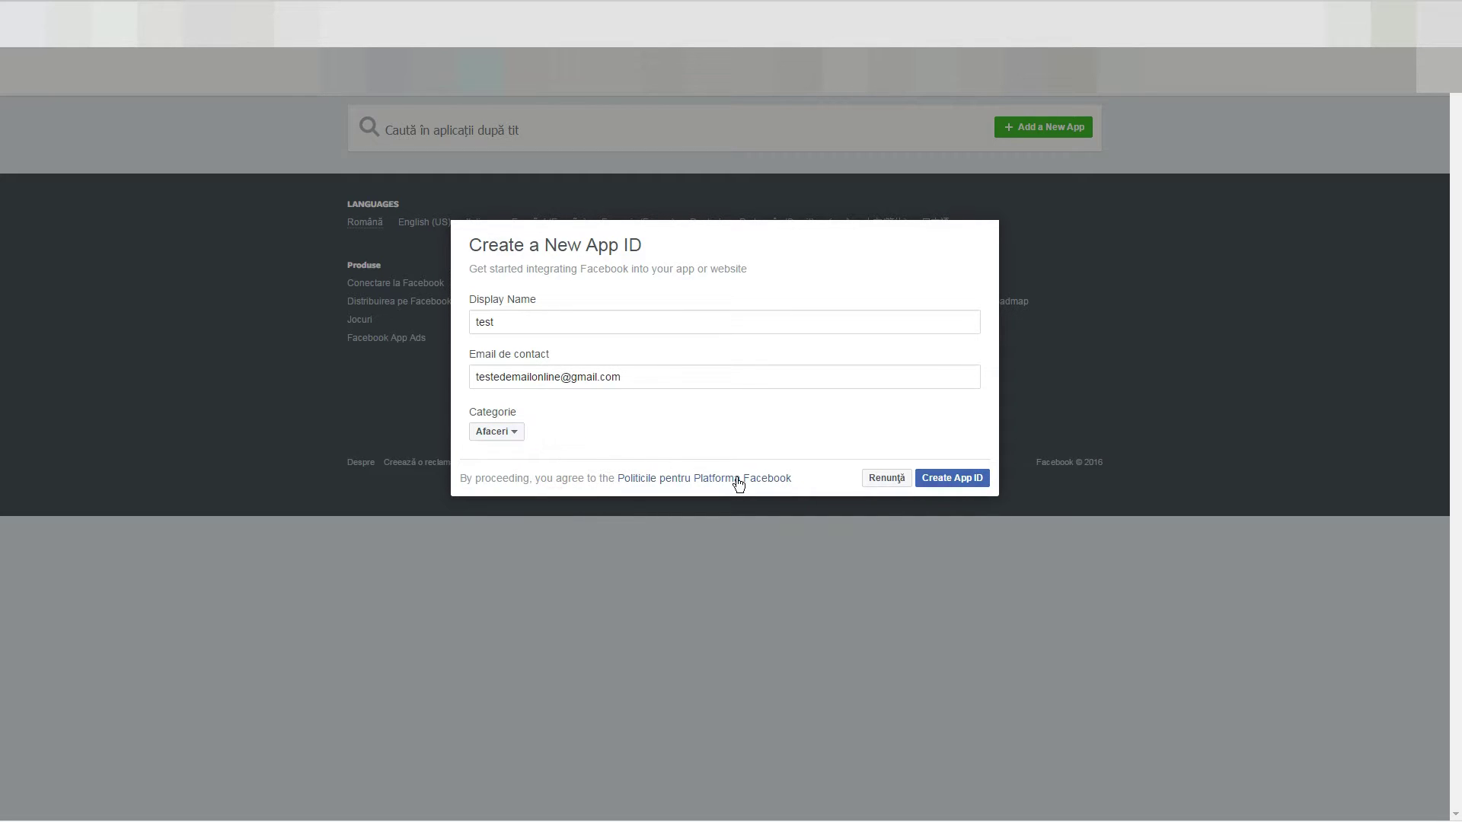
left_click(953, 480)
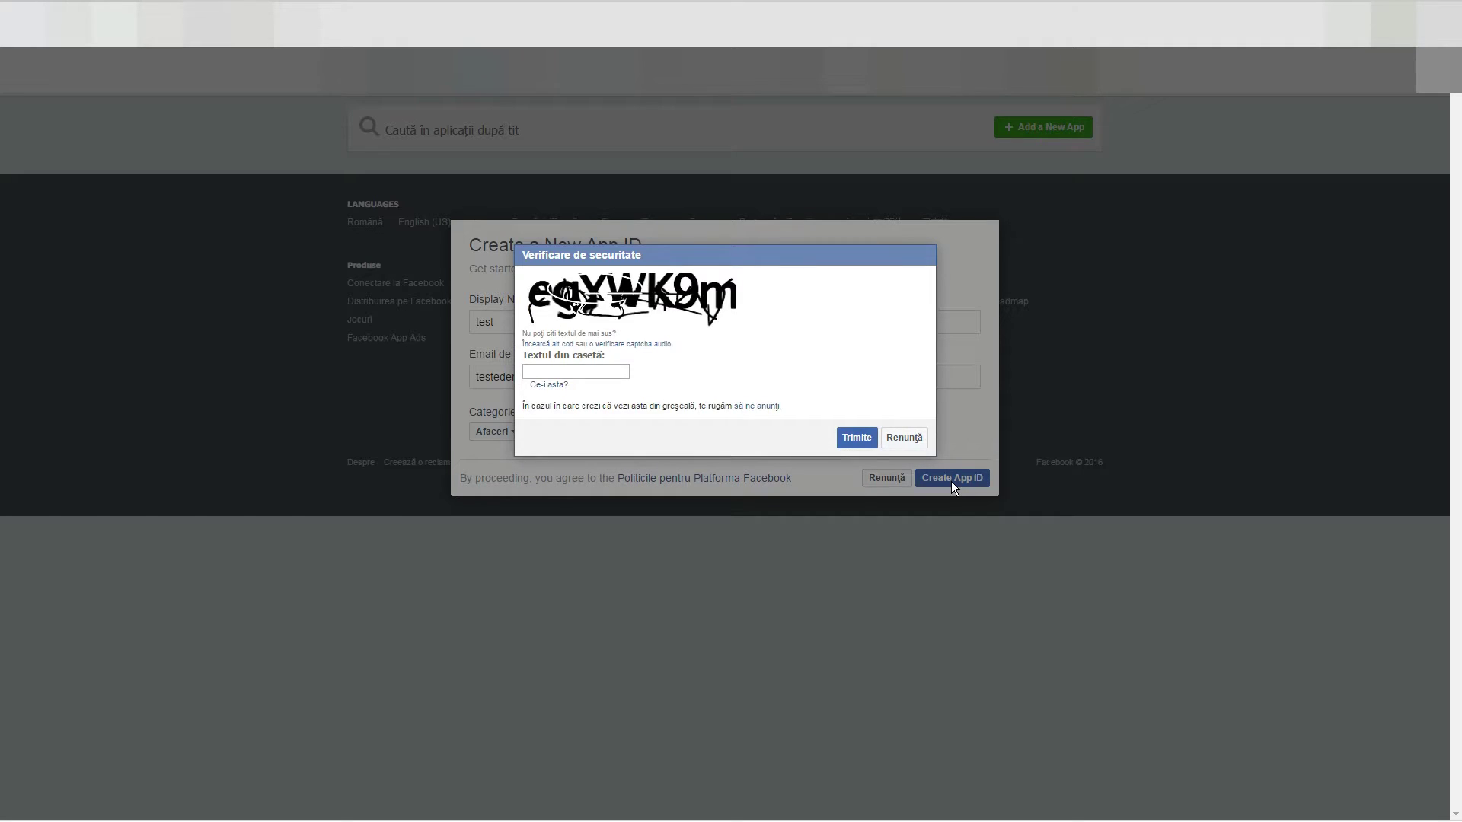
left_click(582, 371)
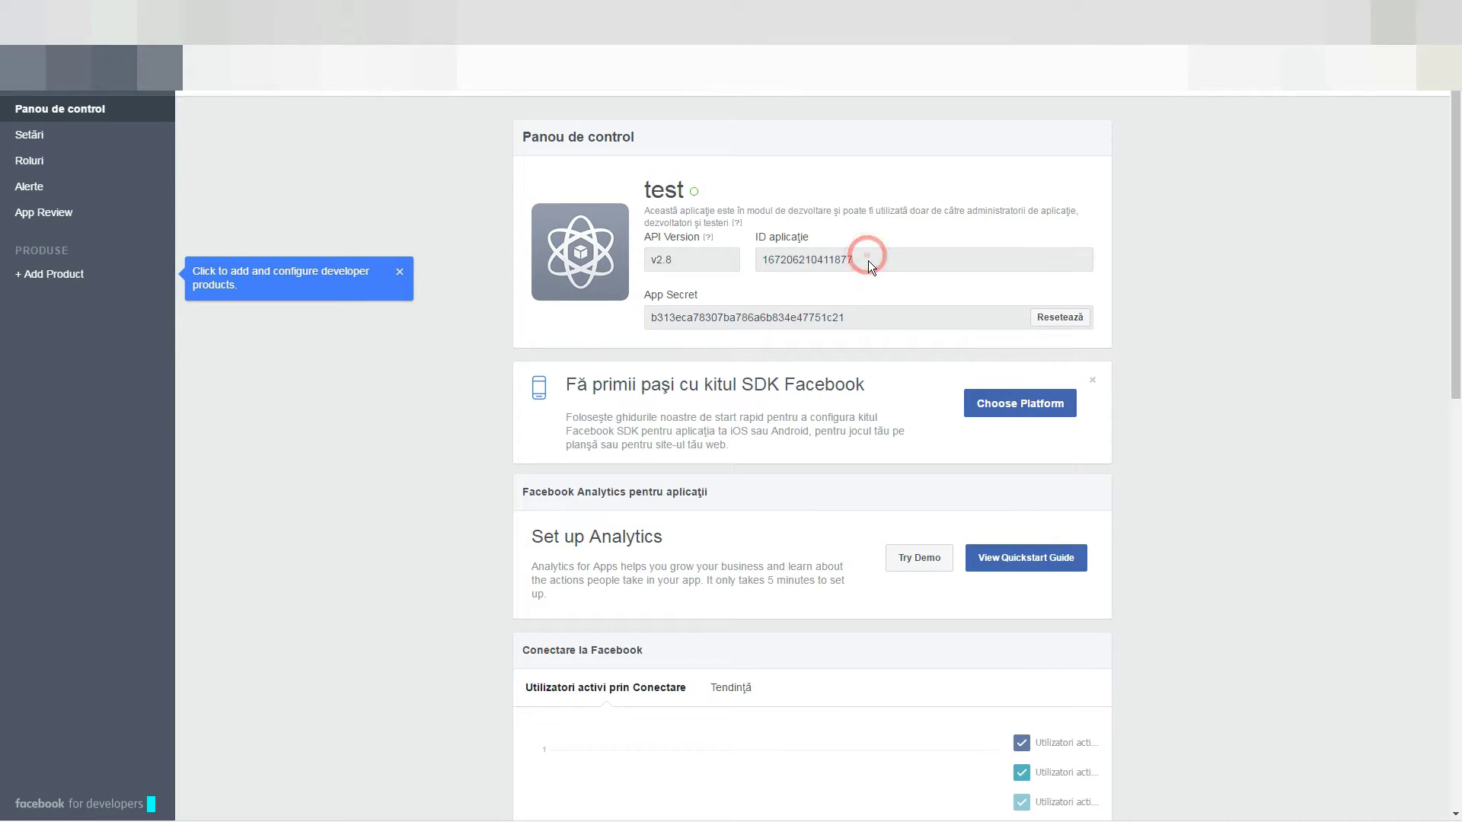
Select the new app's App ID and App Secret, then bring up the platform chooser
left_click_drag(869, 261, 761, 260)
left_click(865, 259)
left_click_drag(858, 318, 648, 318)
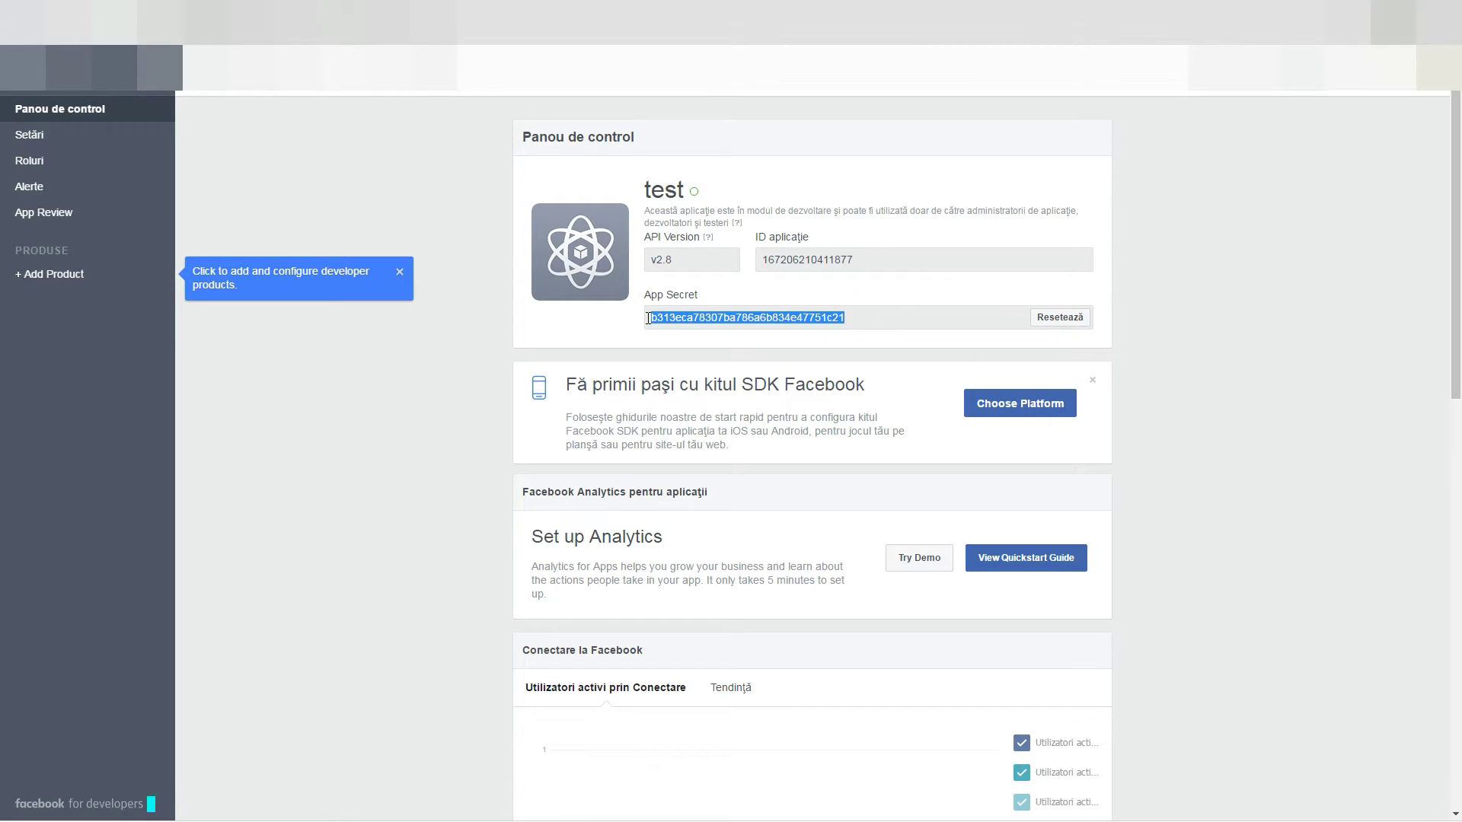
left_click(865, 316)
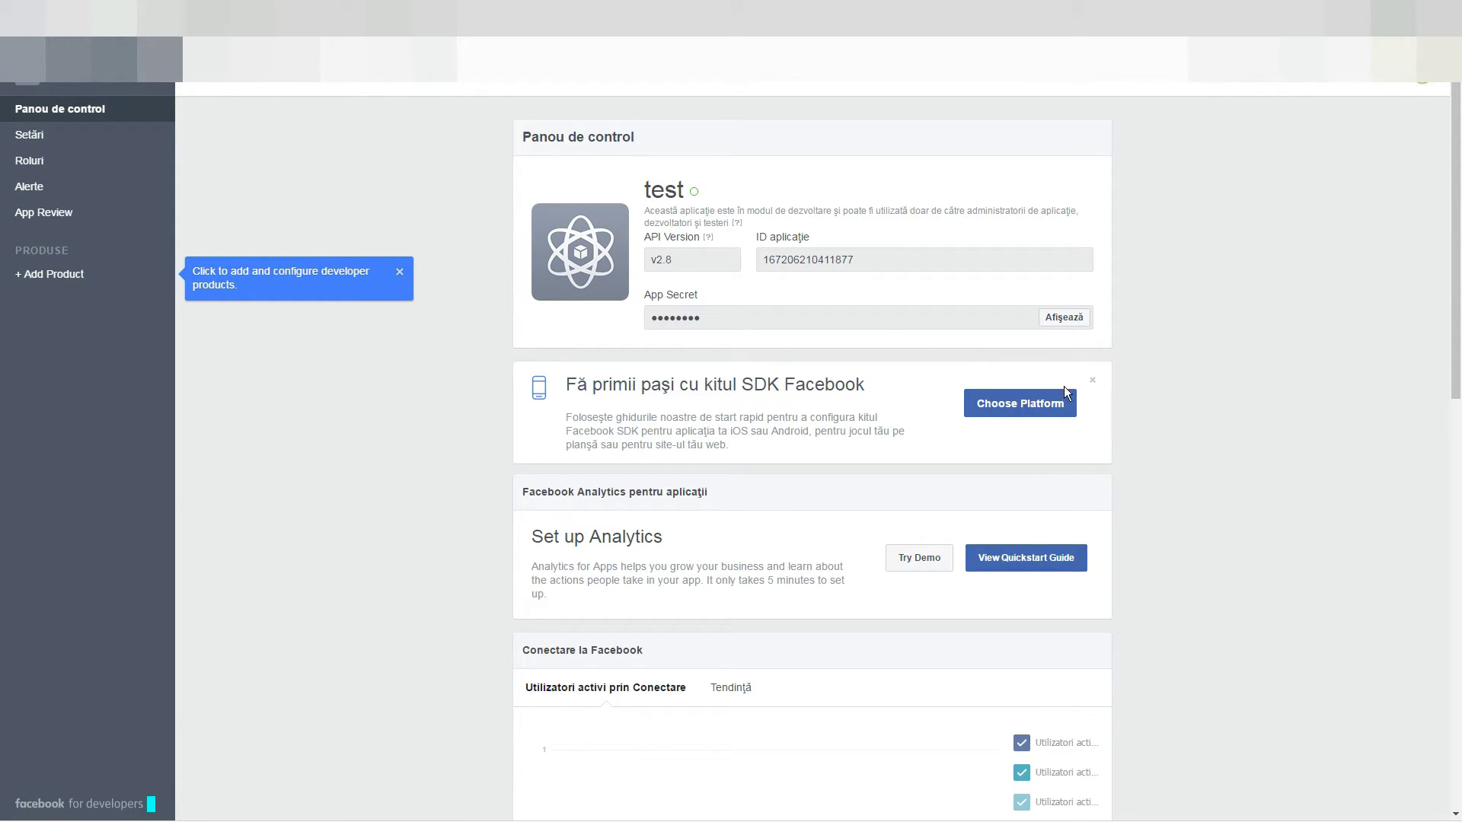
left_click(1039, 404)
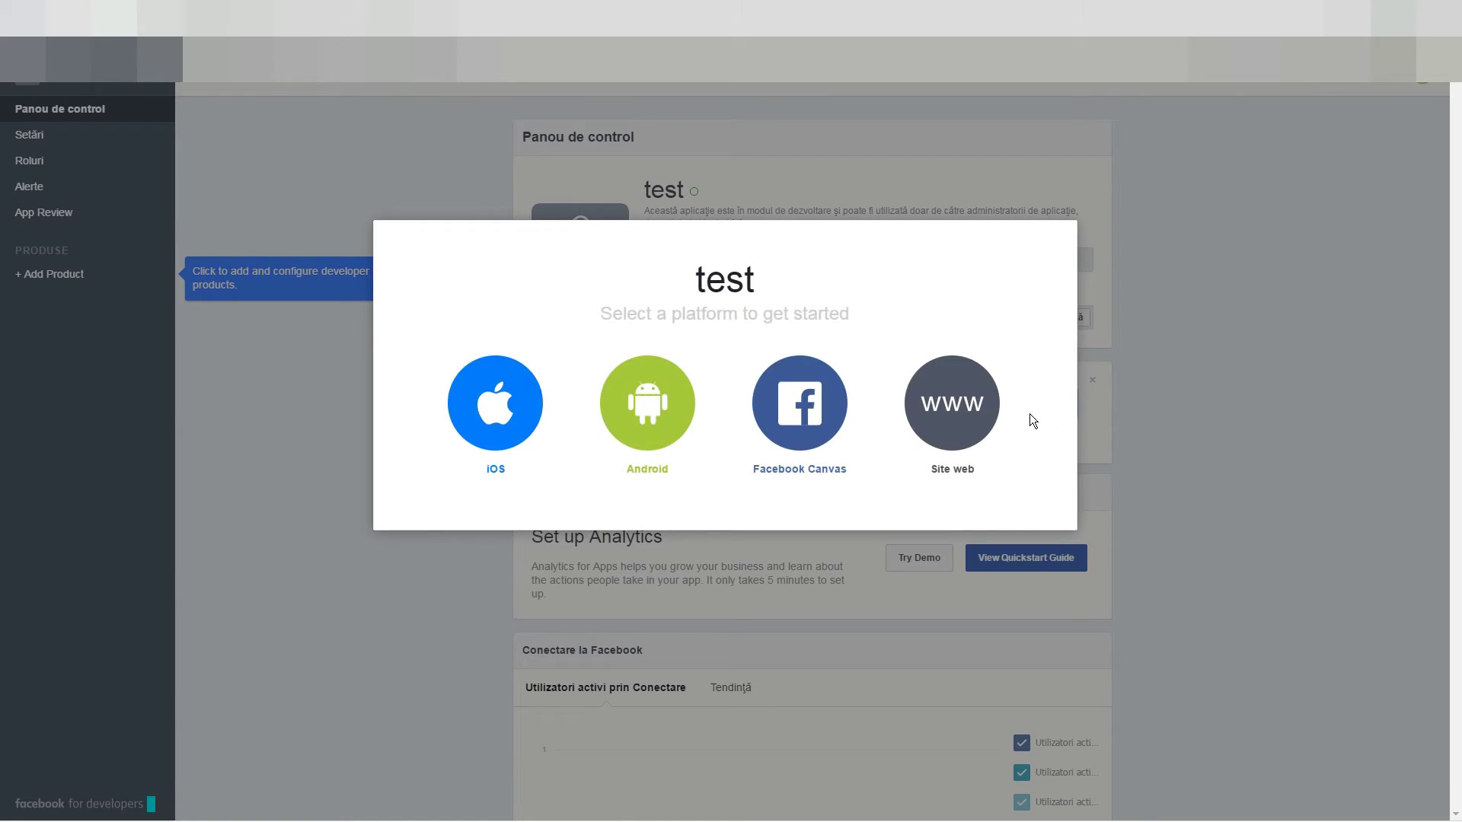
left_click(952, 404)
left_click(430, 716)
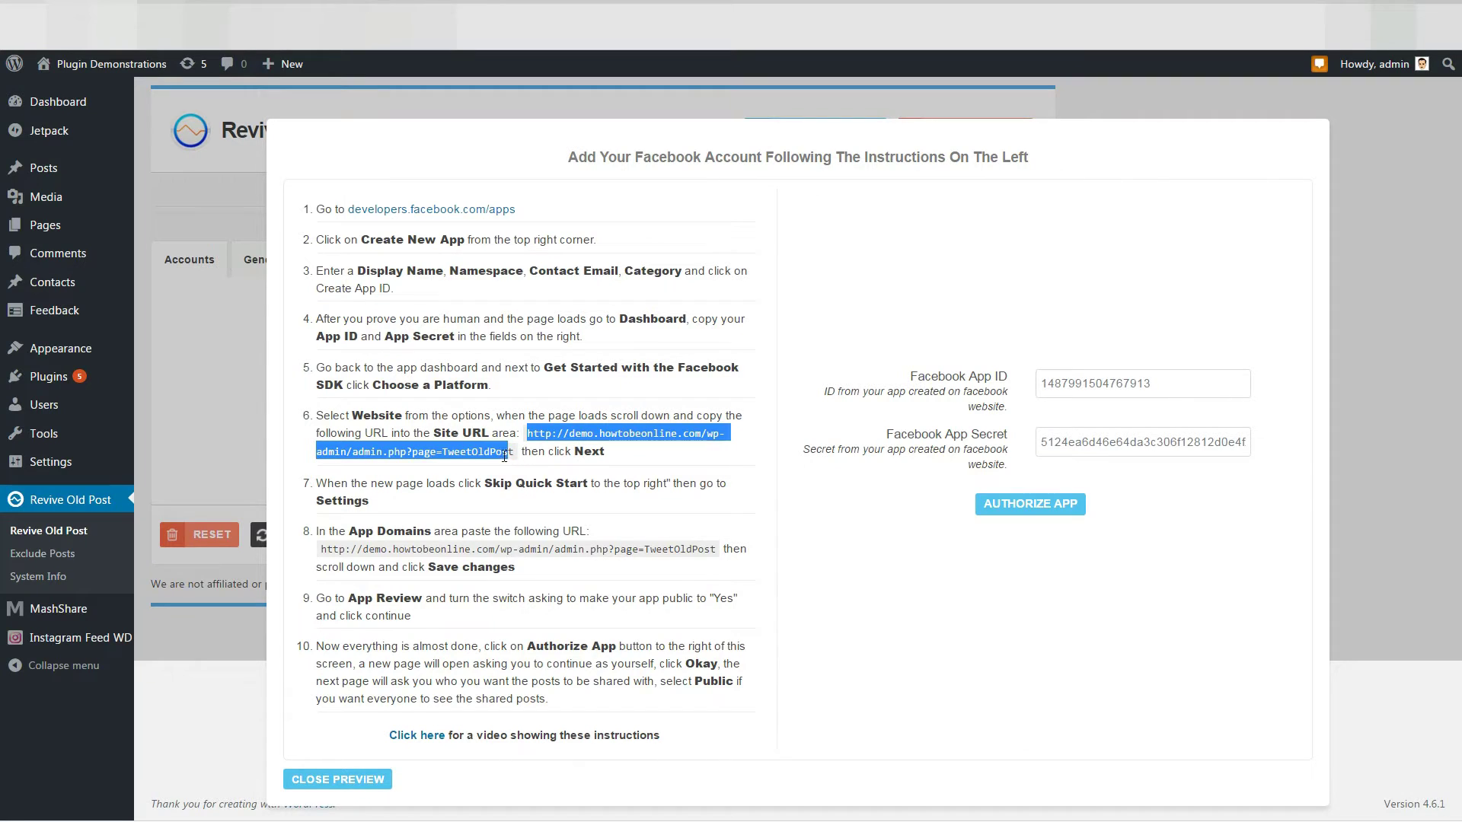
left_click(531, 454)
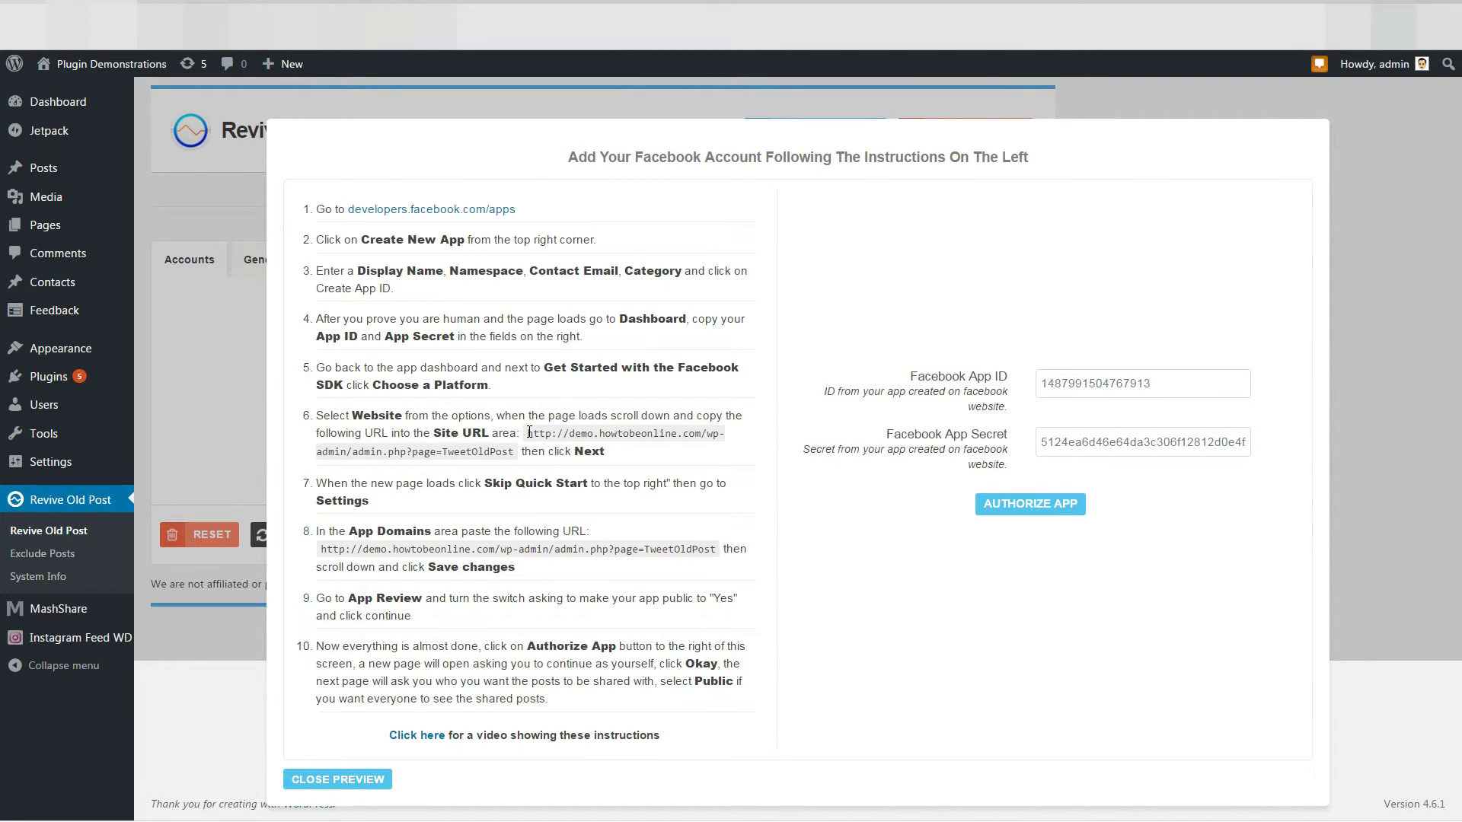
left_click(529, 432)
left_click_drag(528, 433, 516, 452)
key("ctrl+c")
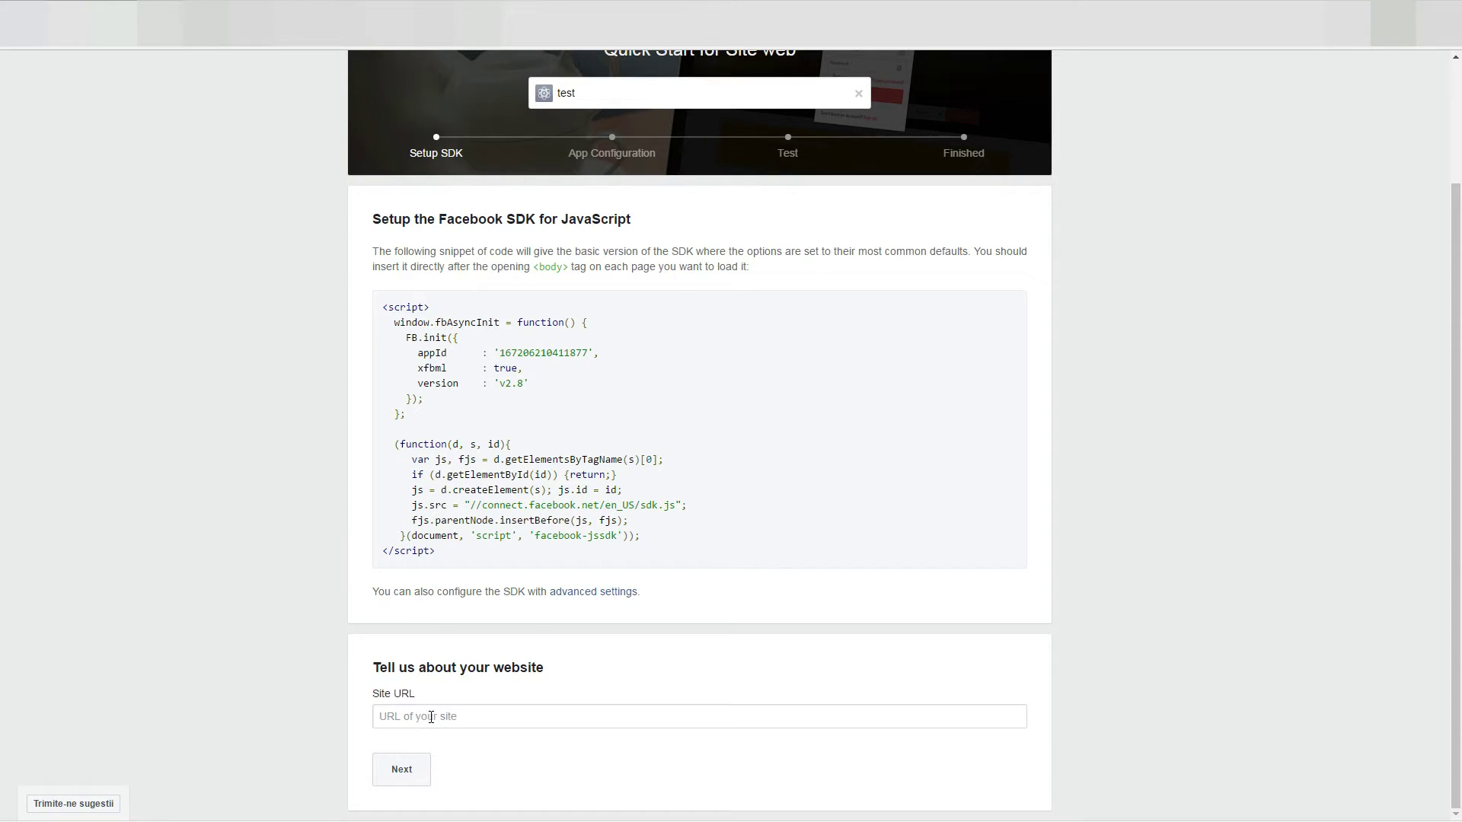
left_click(430, 716)
key("ctrl+v")
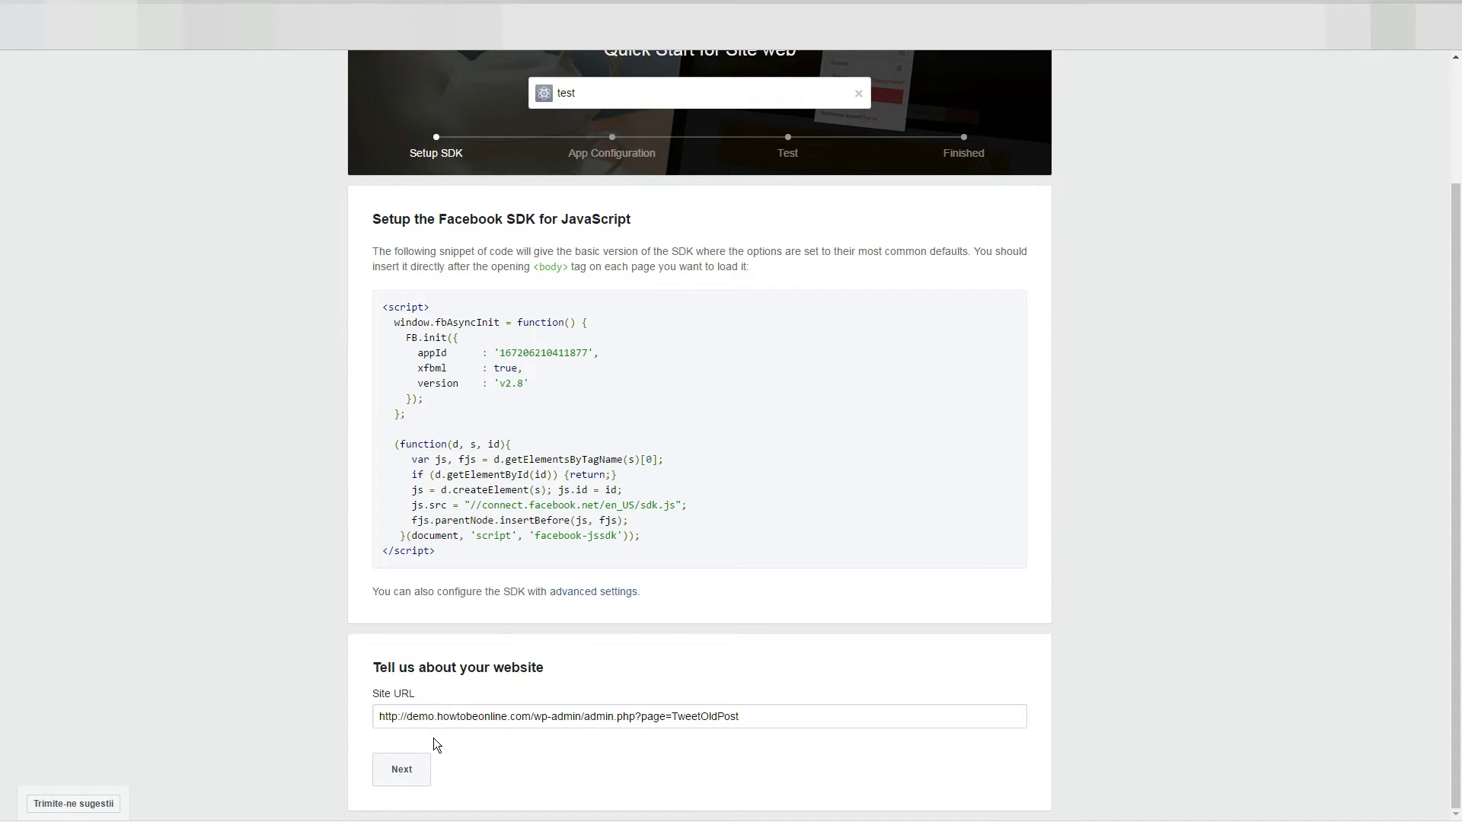
left_click(415, 769)
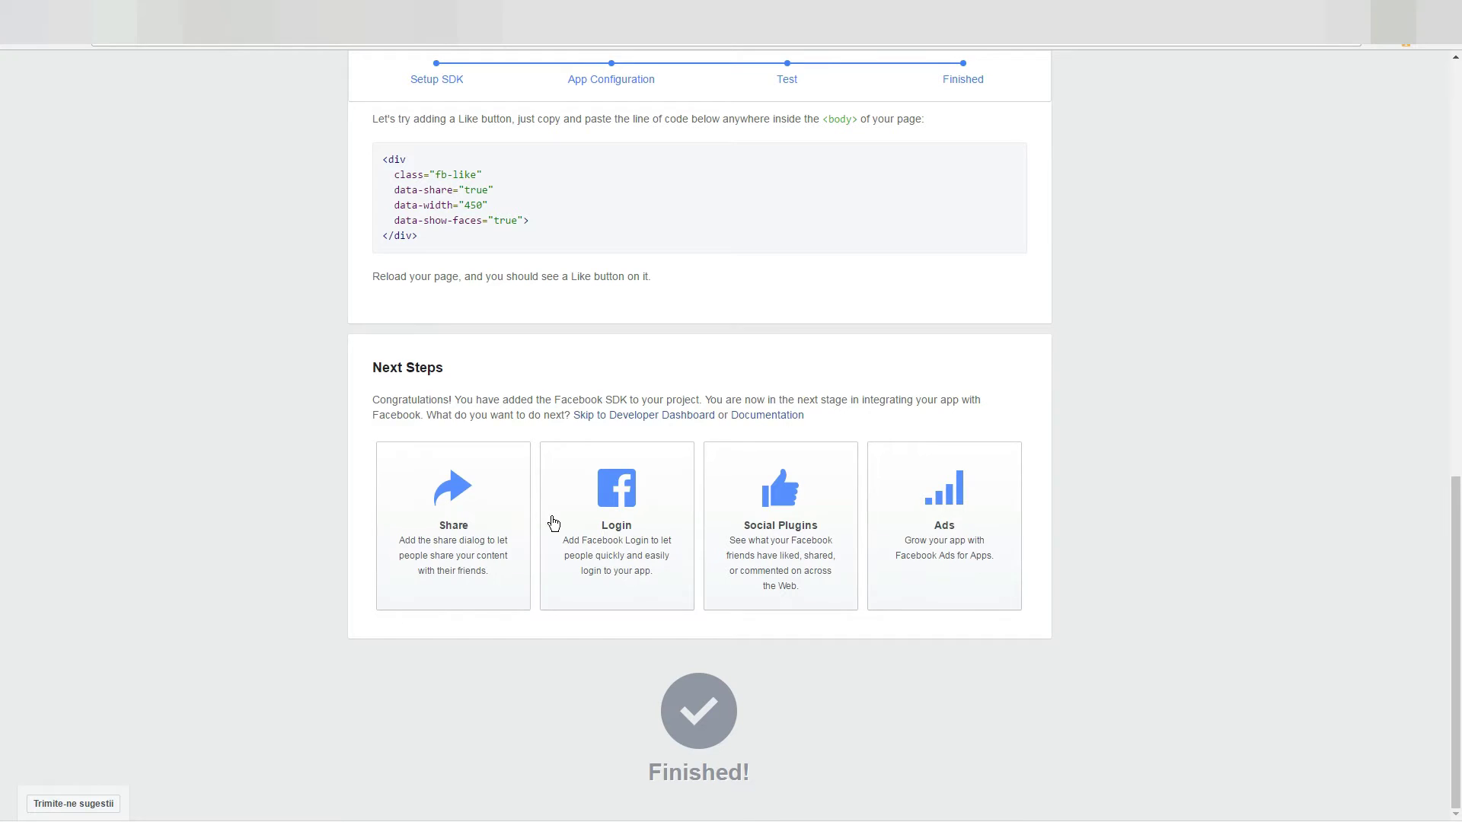
left_click(653, 415)
Paste the plugin page URL into App Domains in basic settings and save the changes
left_click(42, 134)
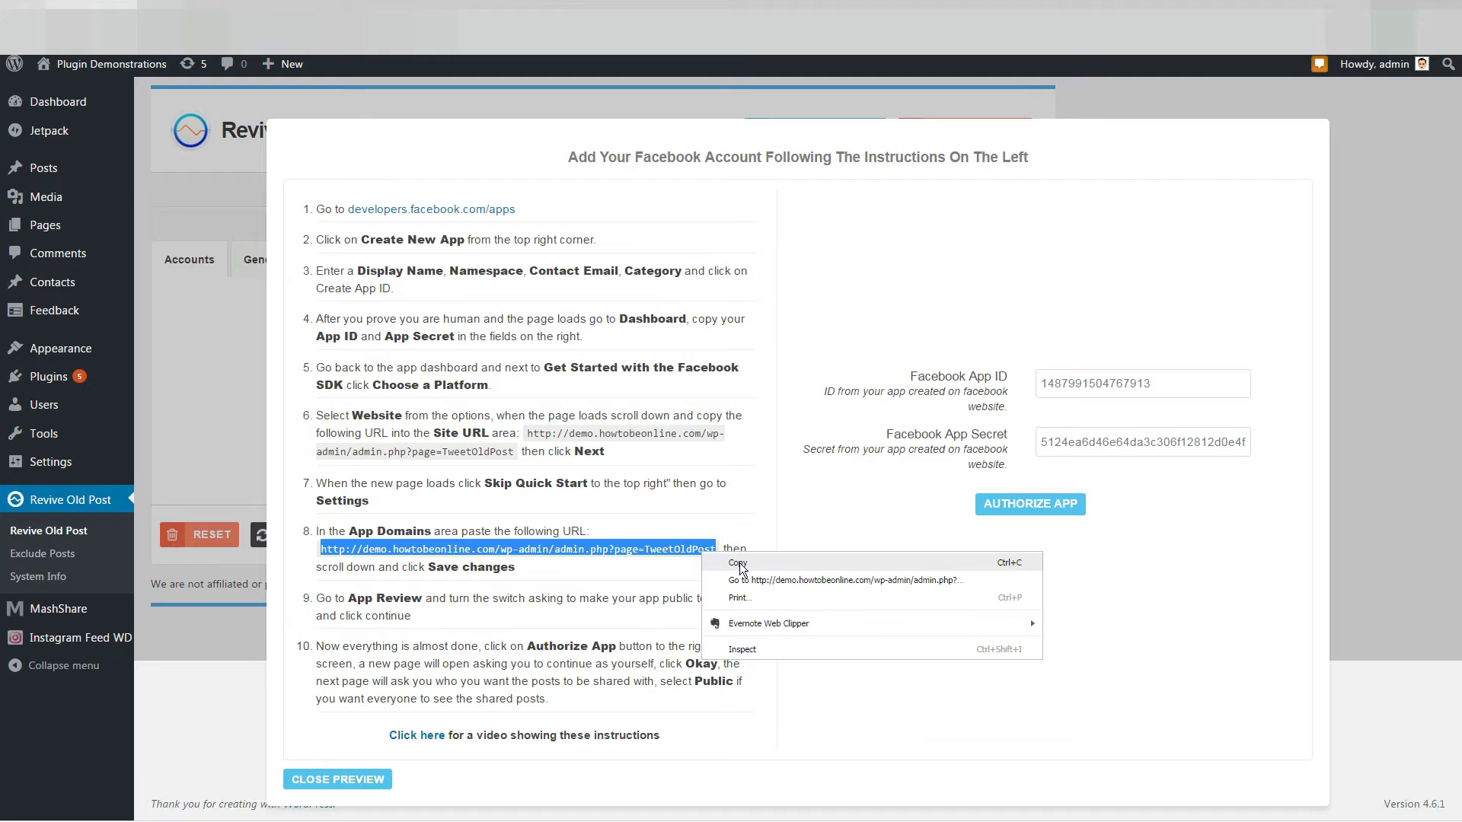
left_click(738, 564)
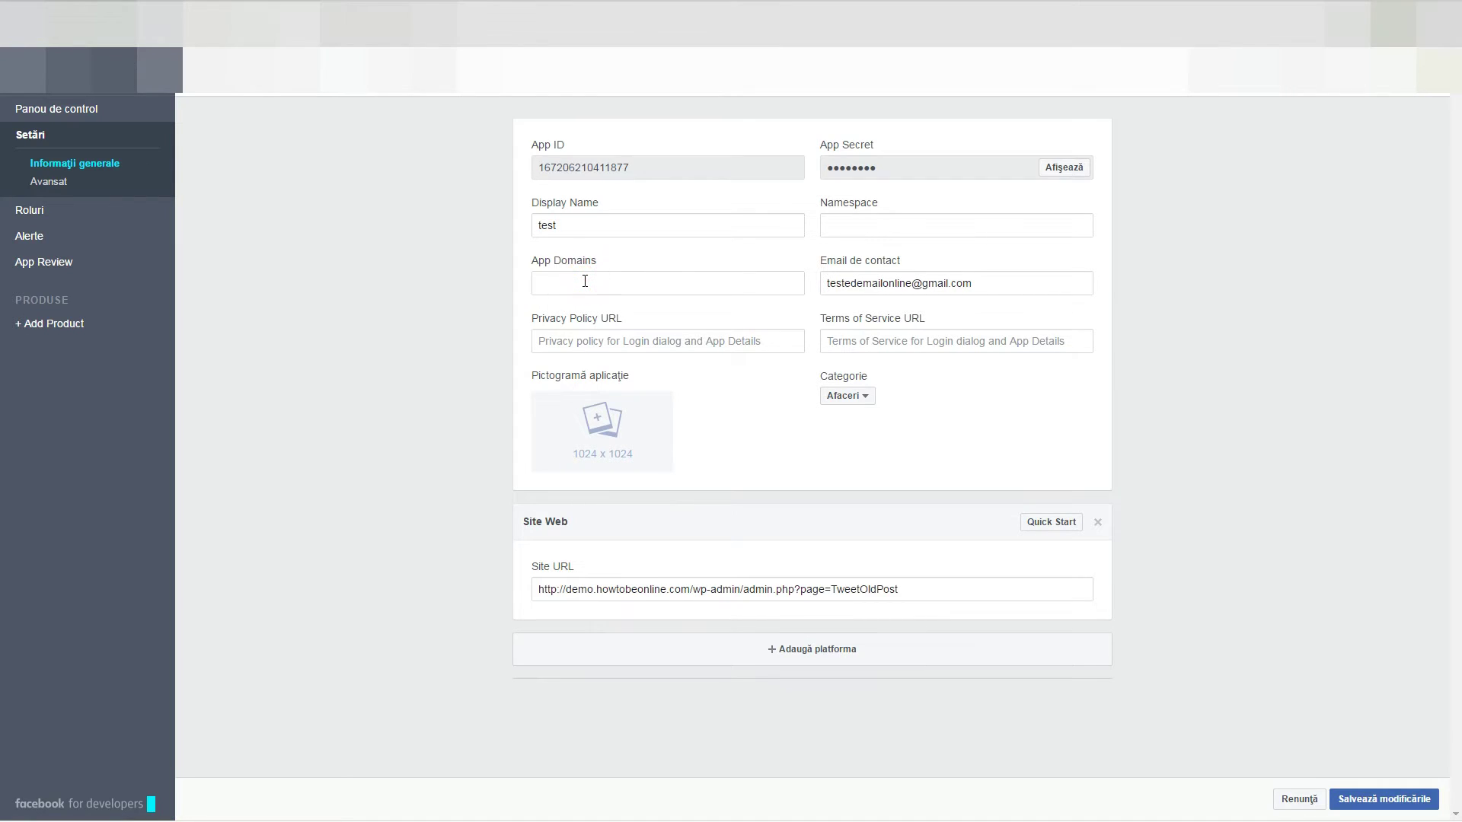
right_click(584, 282)
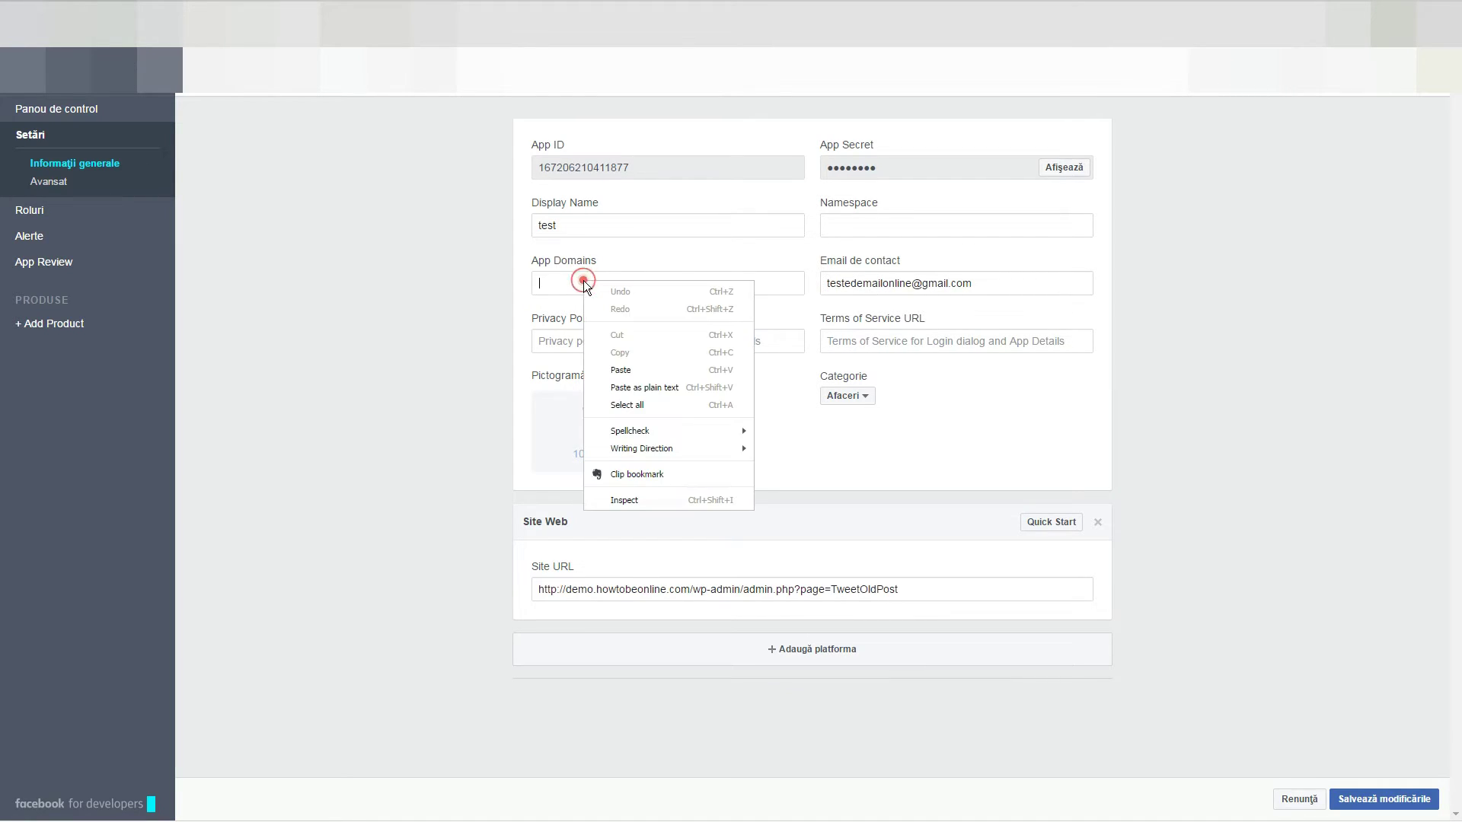
left_click(636, 370)
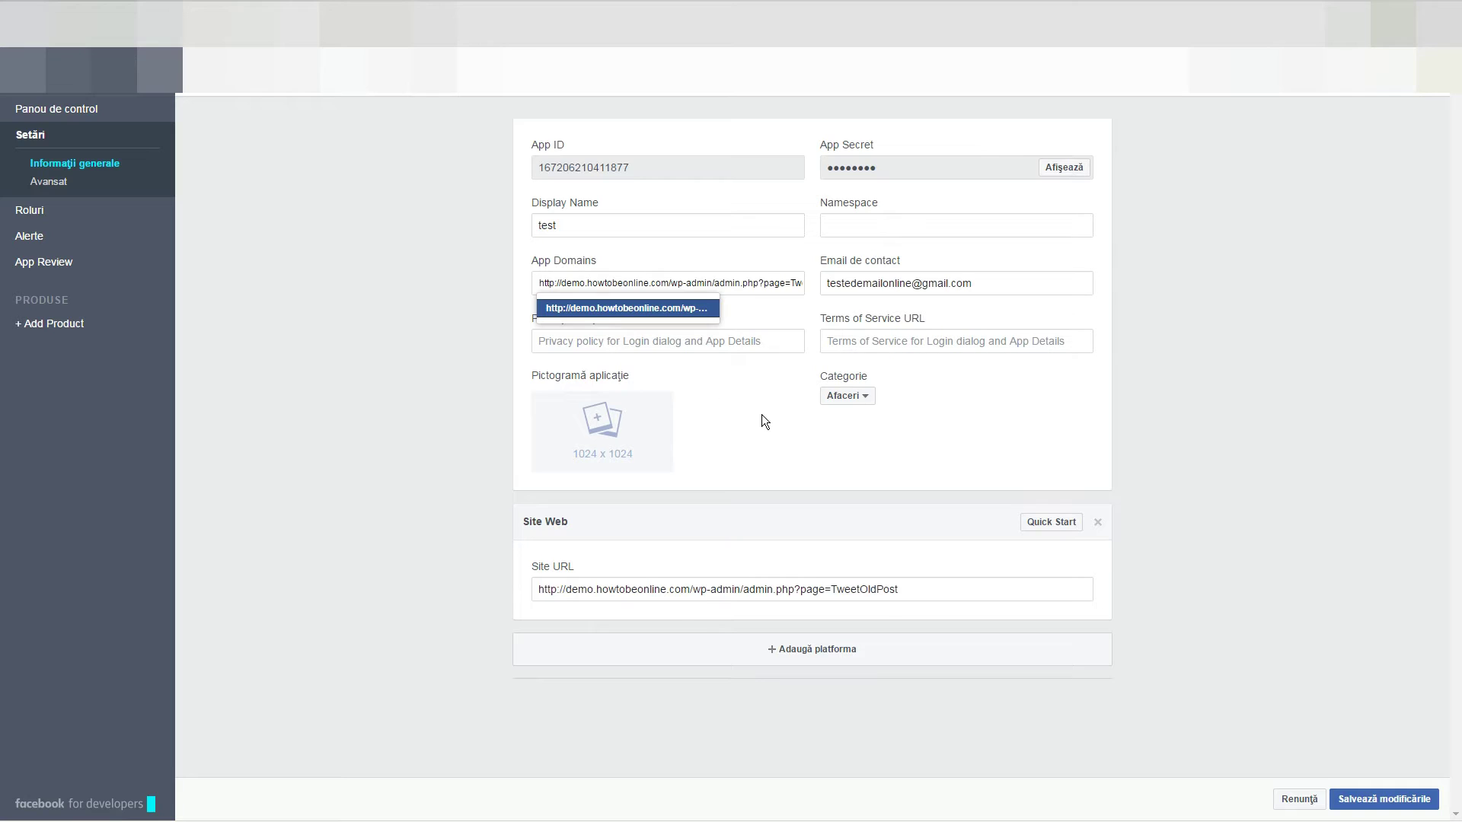
key("Return")
left_click(1383, 799)
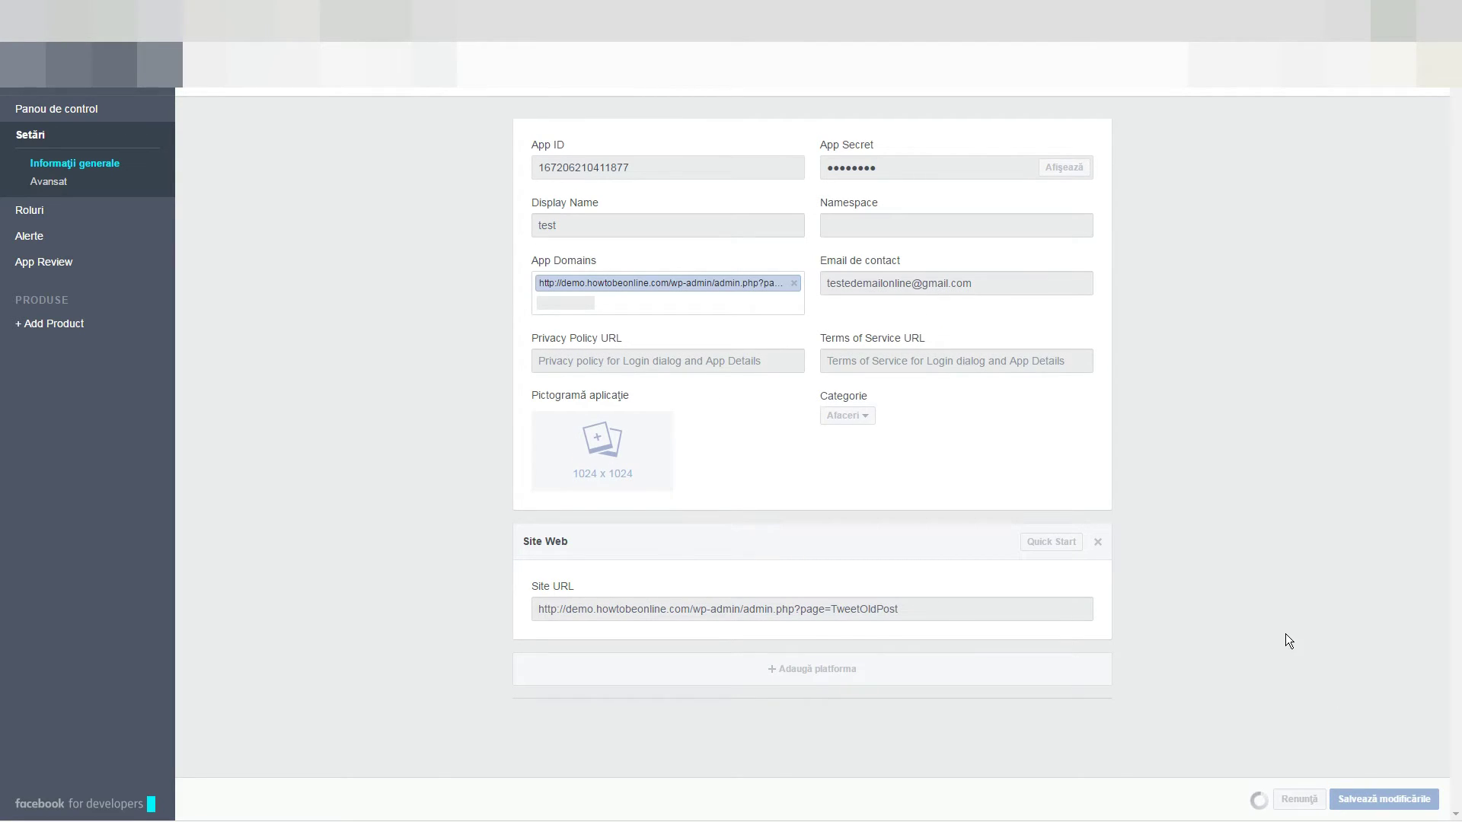
Switch the test app to public in App Review and confirm
left_click(57, 264)
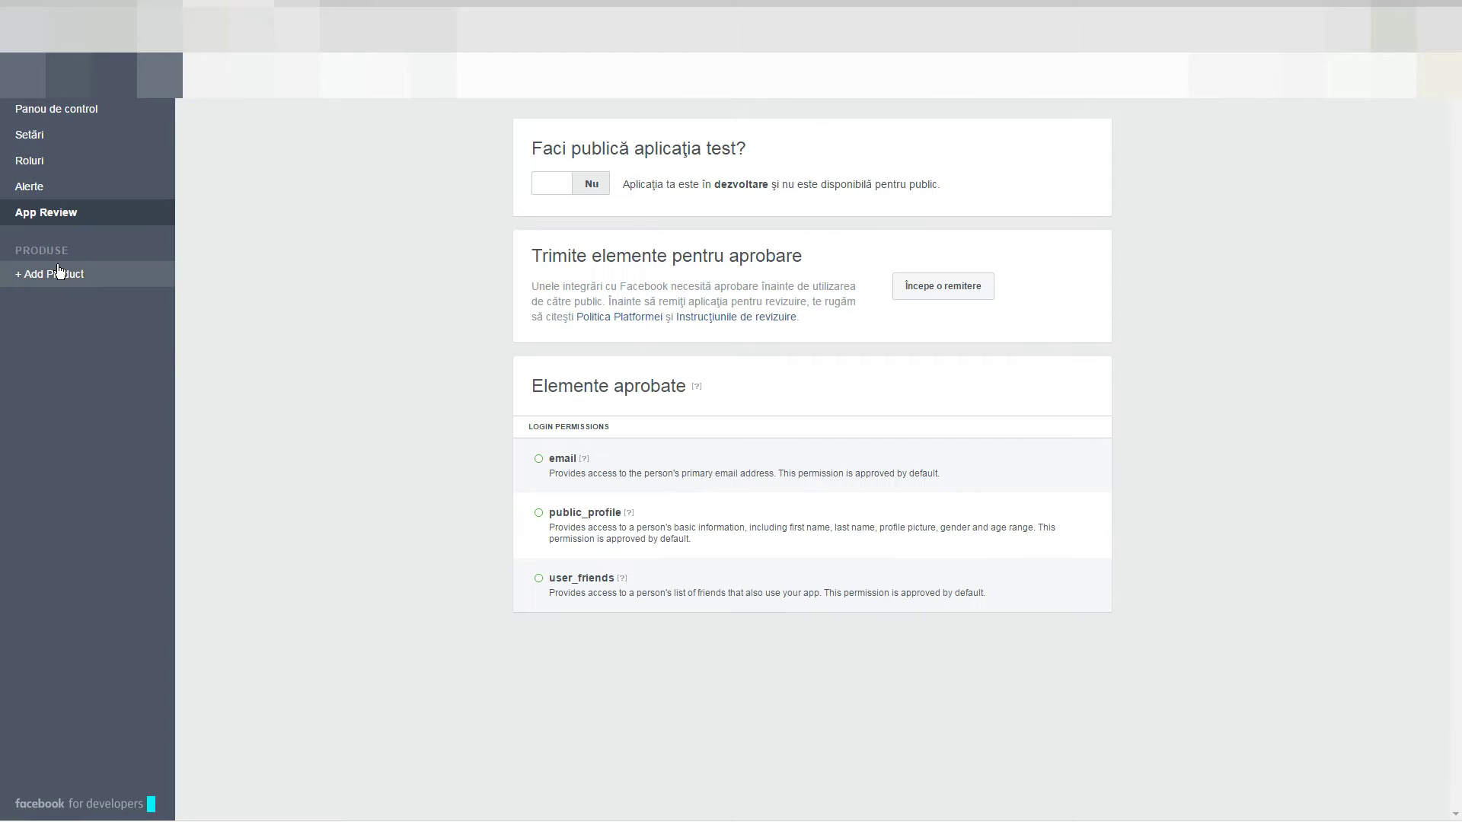
left_click(584, 191)
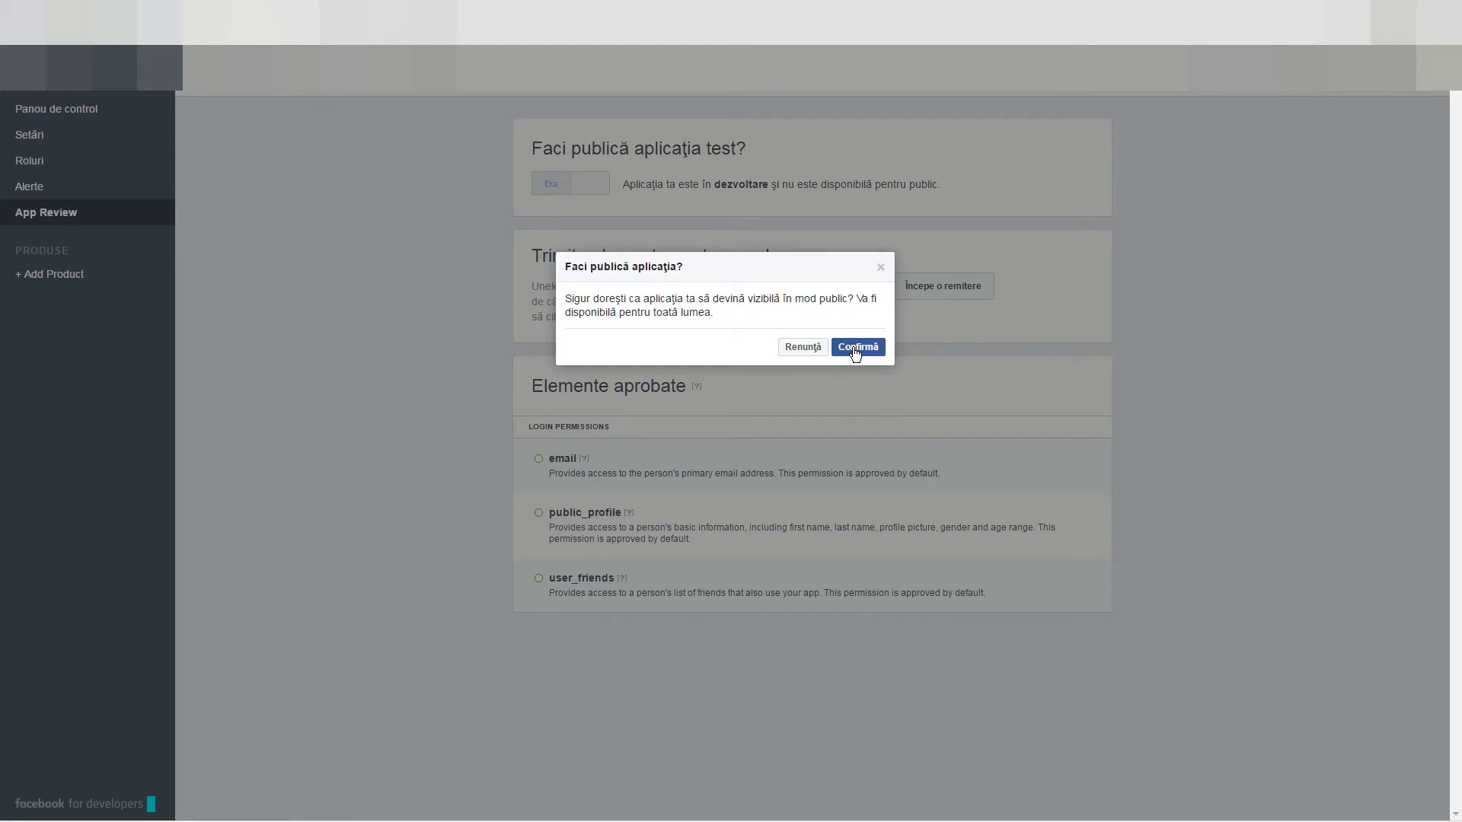
left_click(853, 347)
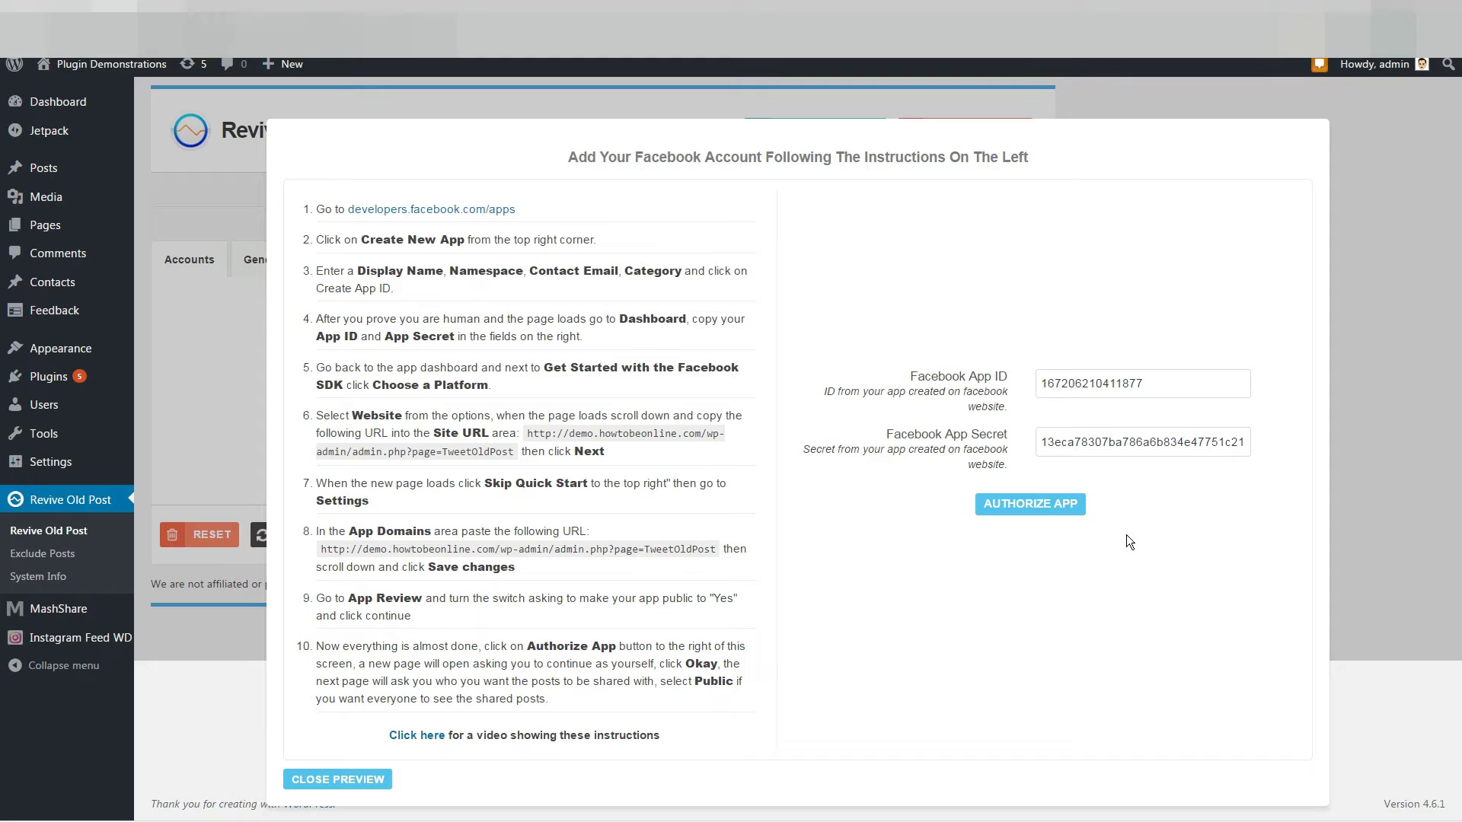
Authorize the Facebook app in Revive Old Post and accept Facebook's permission request
left_click(1031, 505)
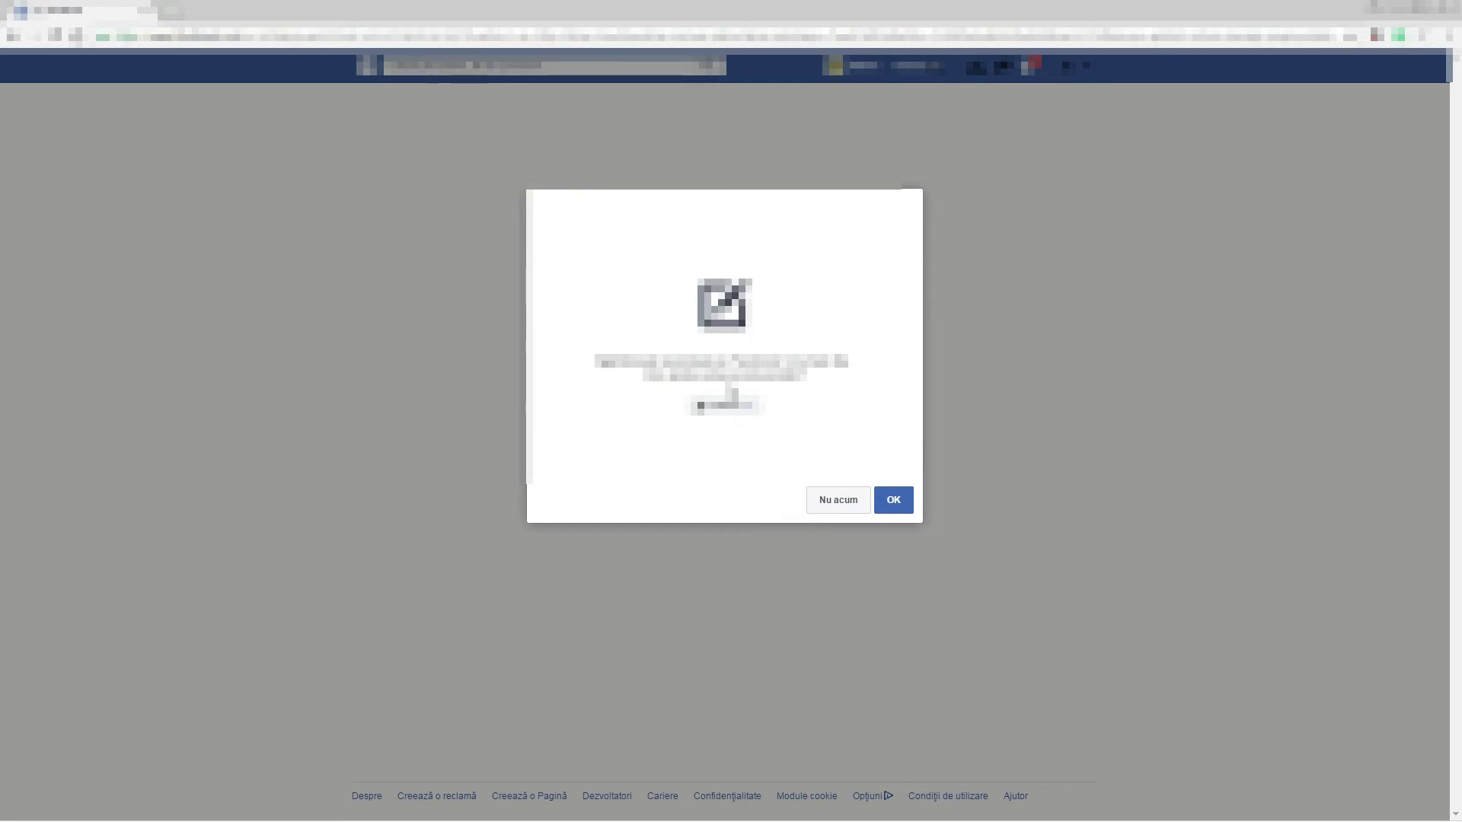
left_click(894, 507)
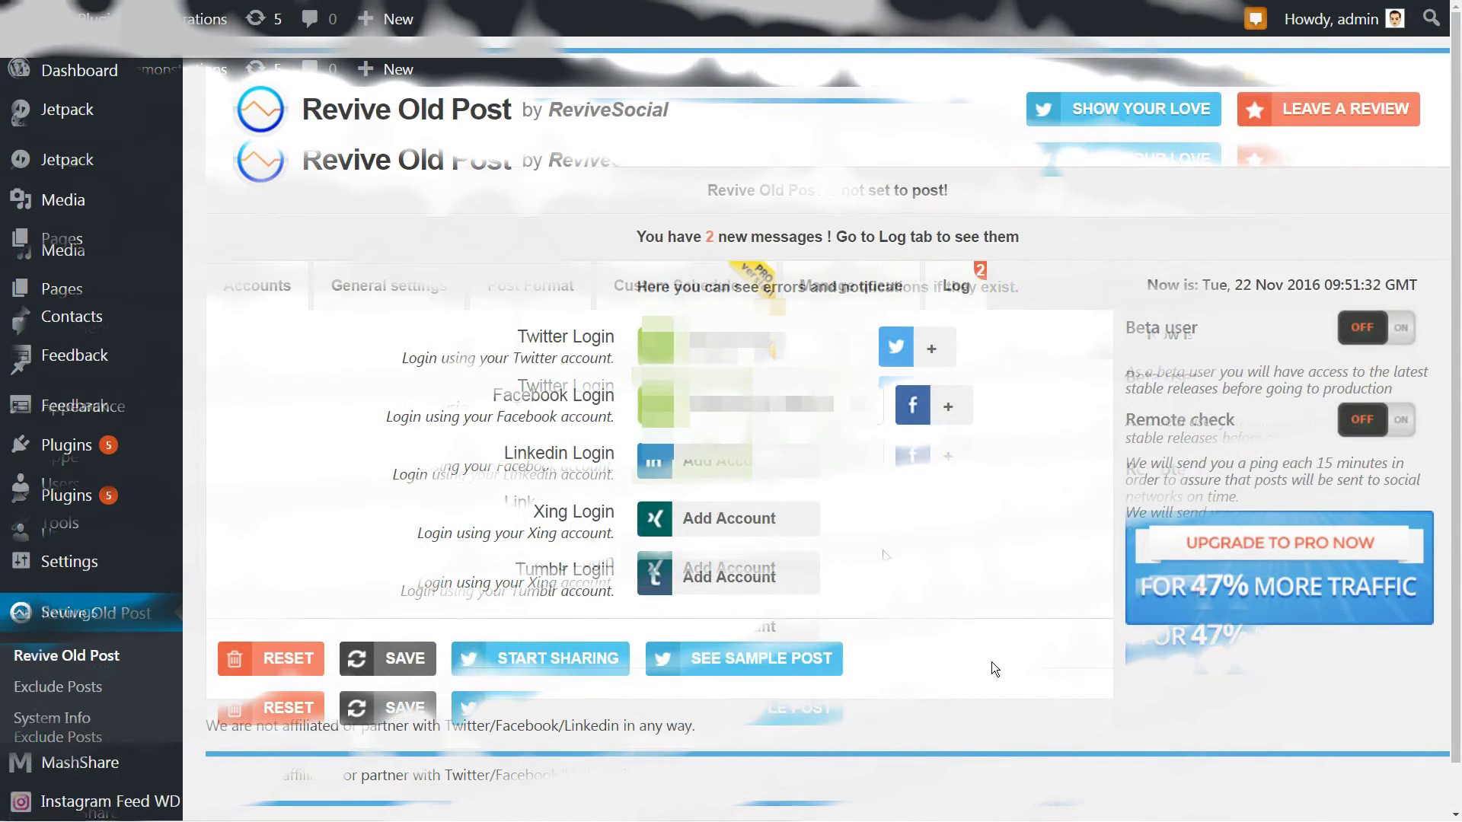
Start sharing old posts and preview the sample post for Twitter and Facebook
left_click(561, 660)
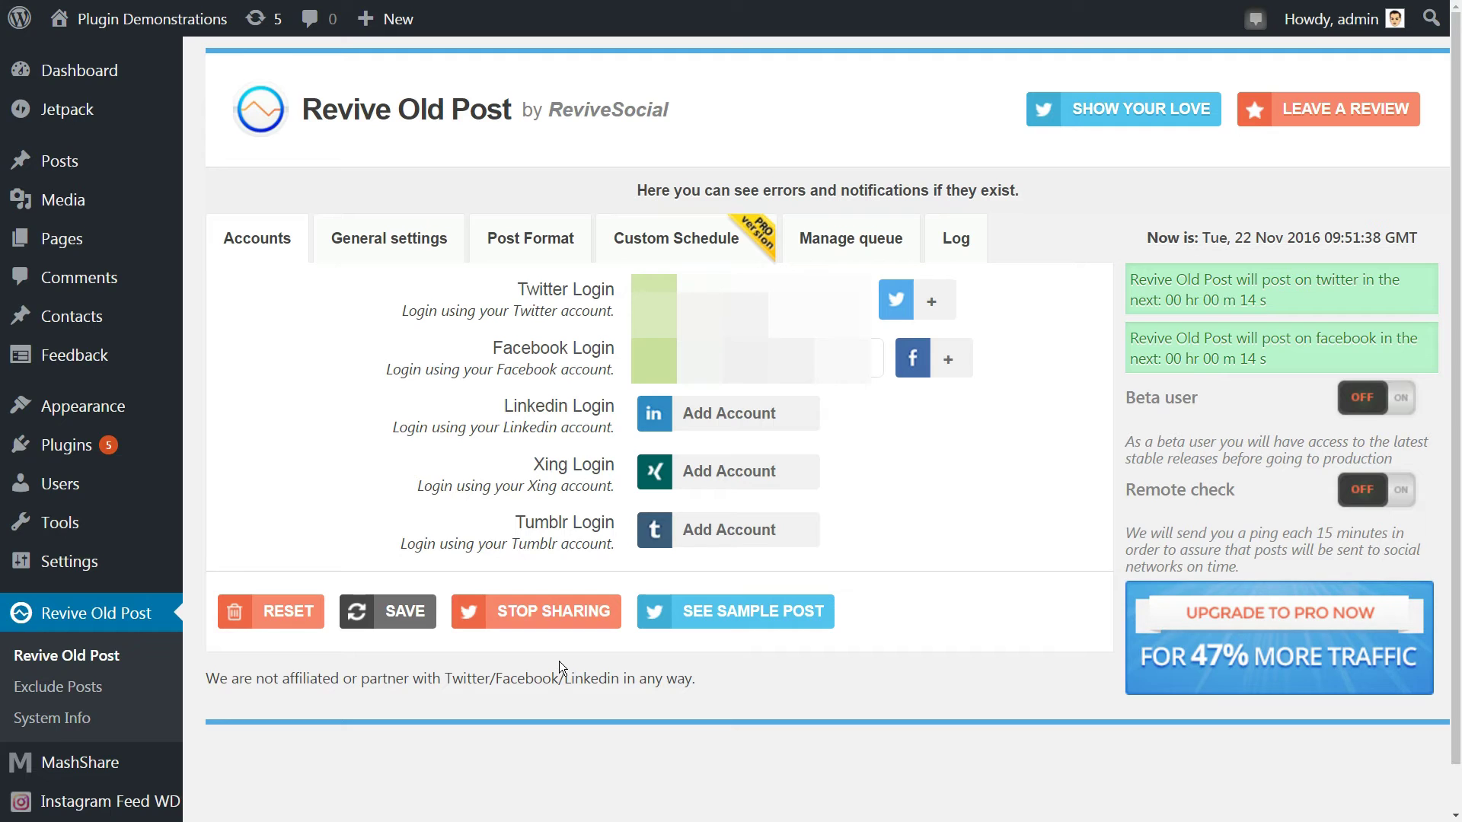
left_click(729, 623)
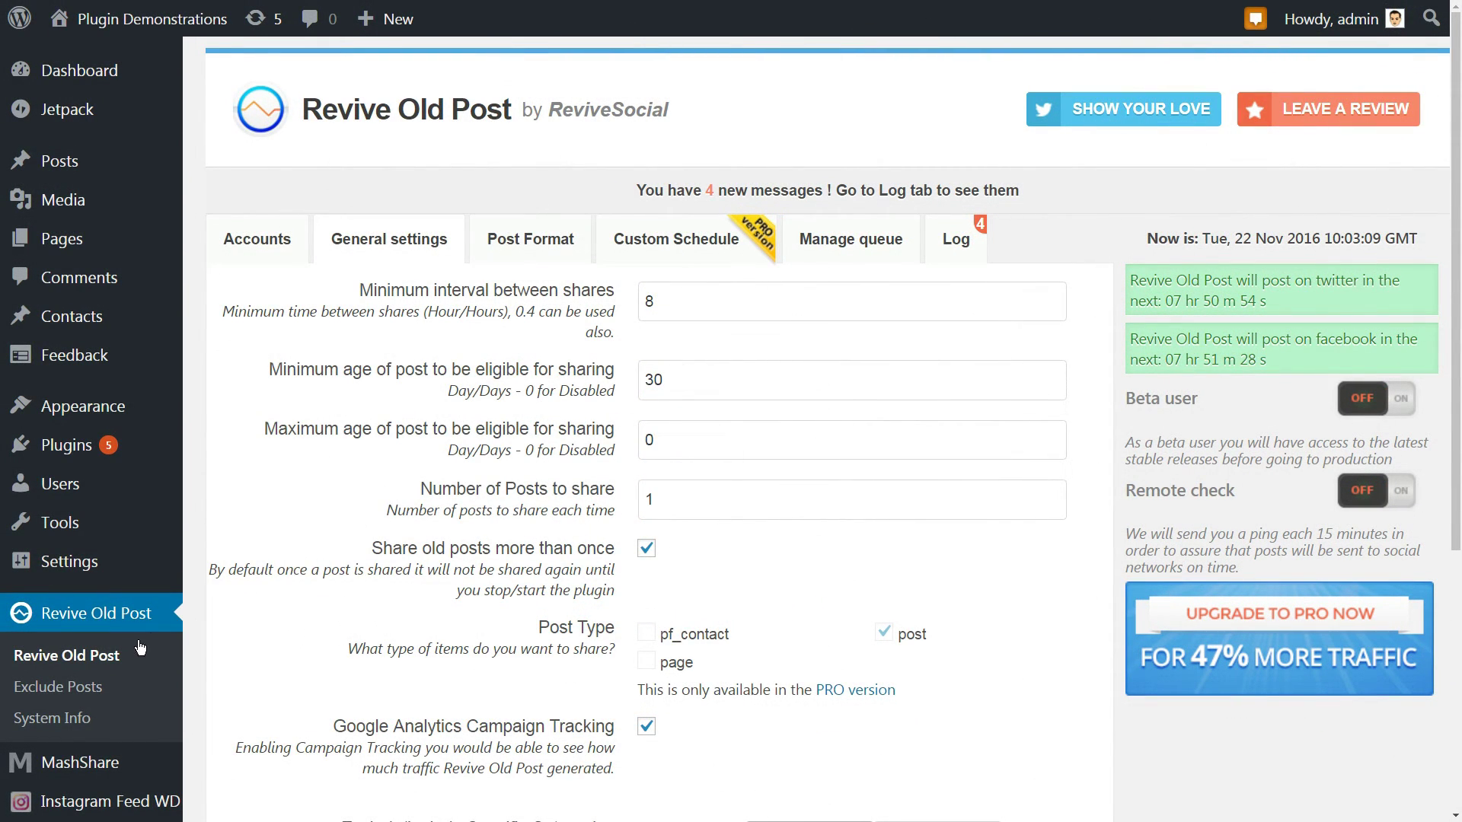
On the Exclude Posts page, tick Live Test Article Demo #2 and Test Article #1
left_click(80, 687)
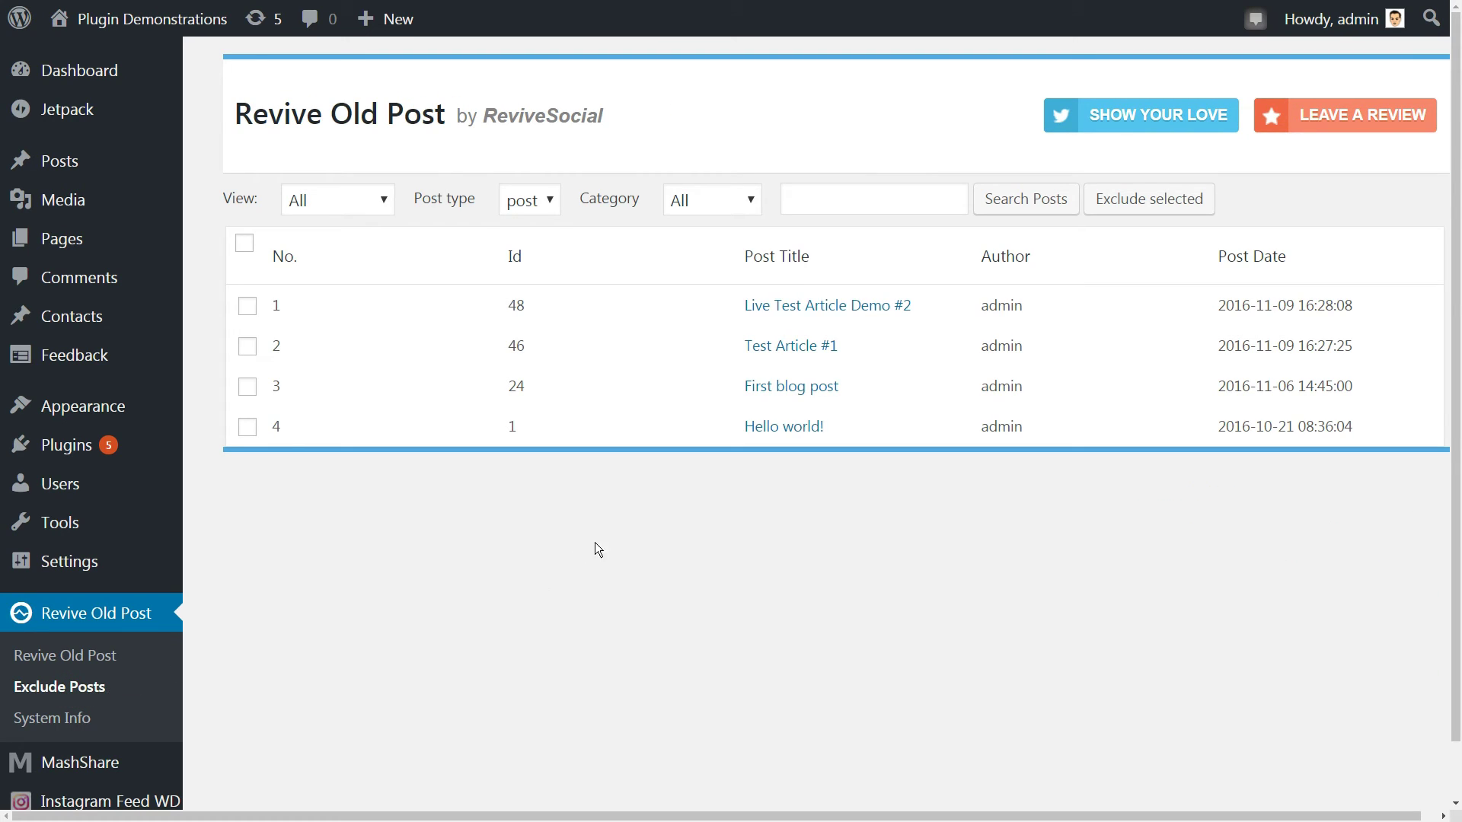
left_click(247, 305)
left_click(248, 345)
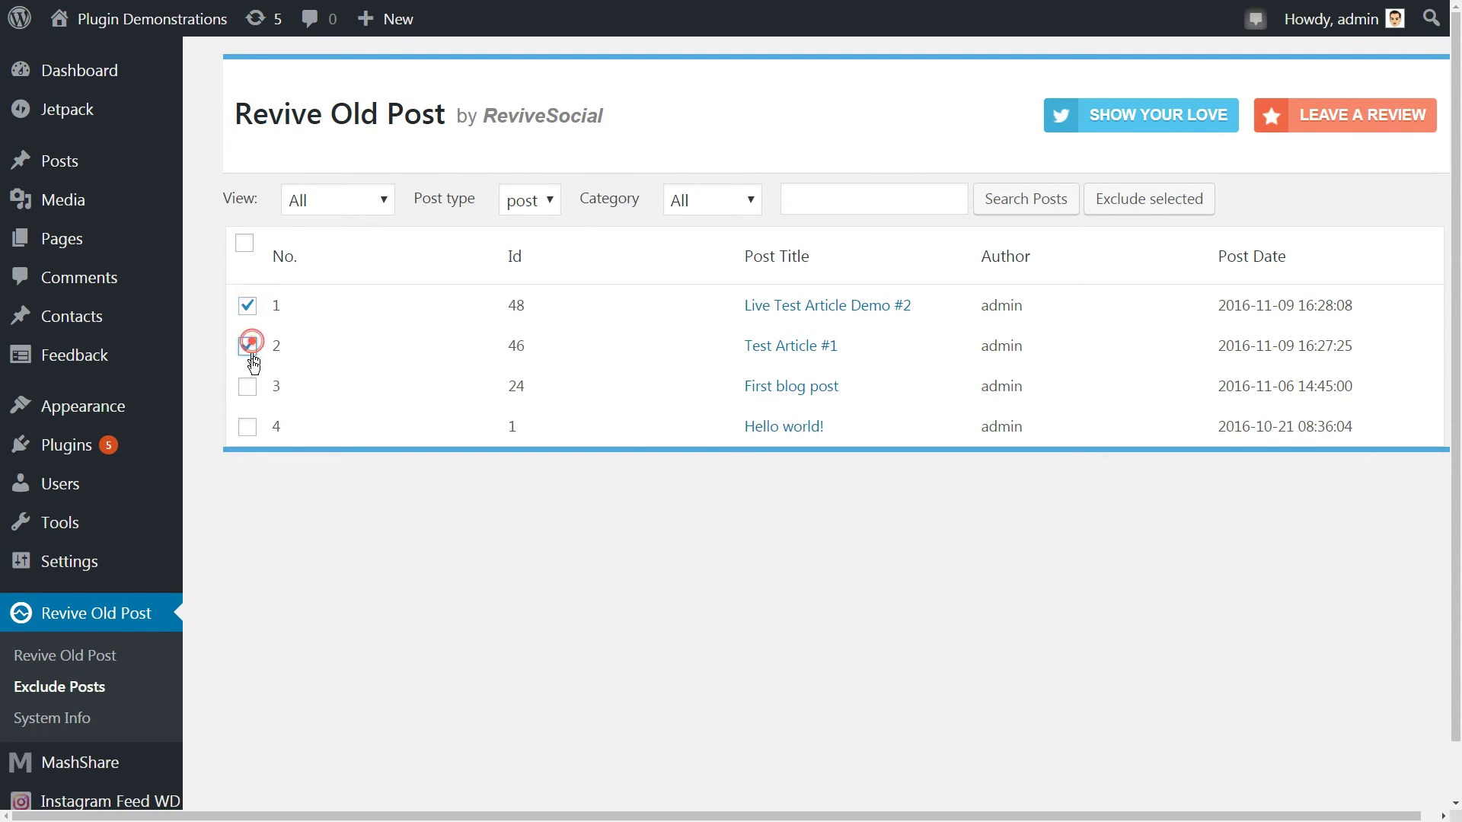